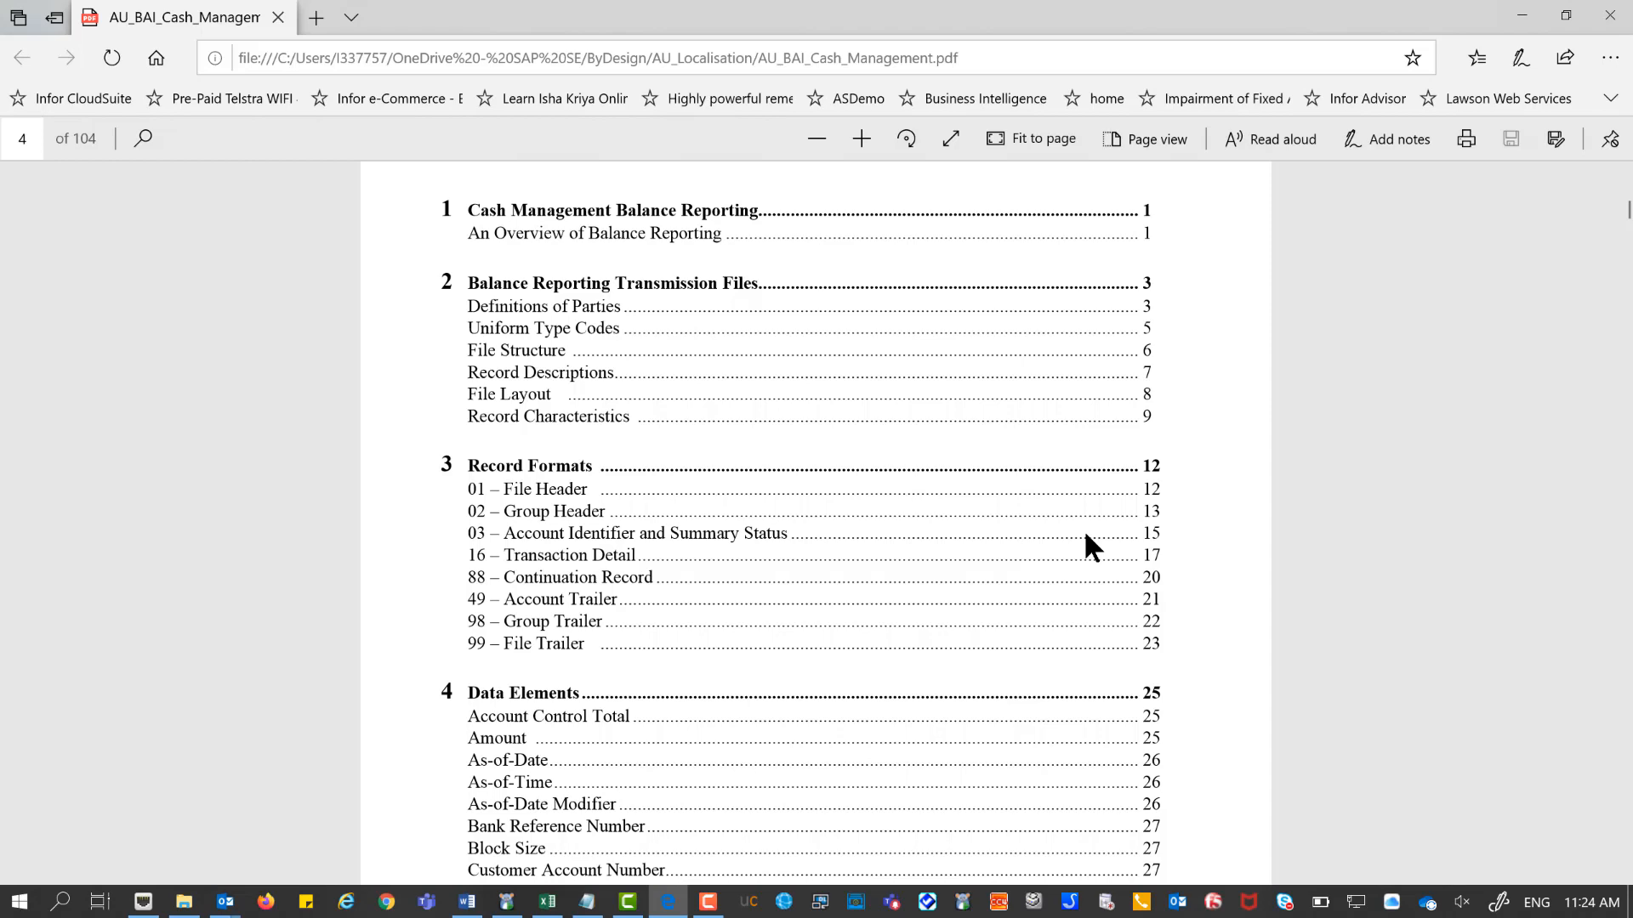
# Scroll through the BAI2 cash management PDF to review the type code ranges.
pyautogui.scroll(-15, 1085, 544)
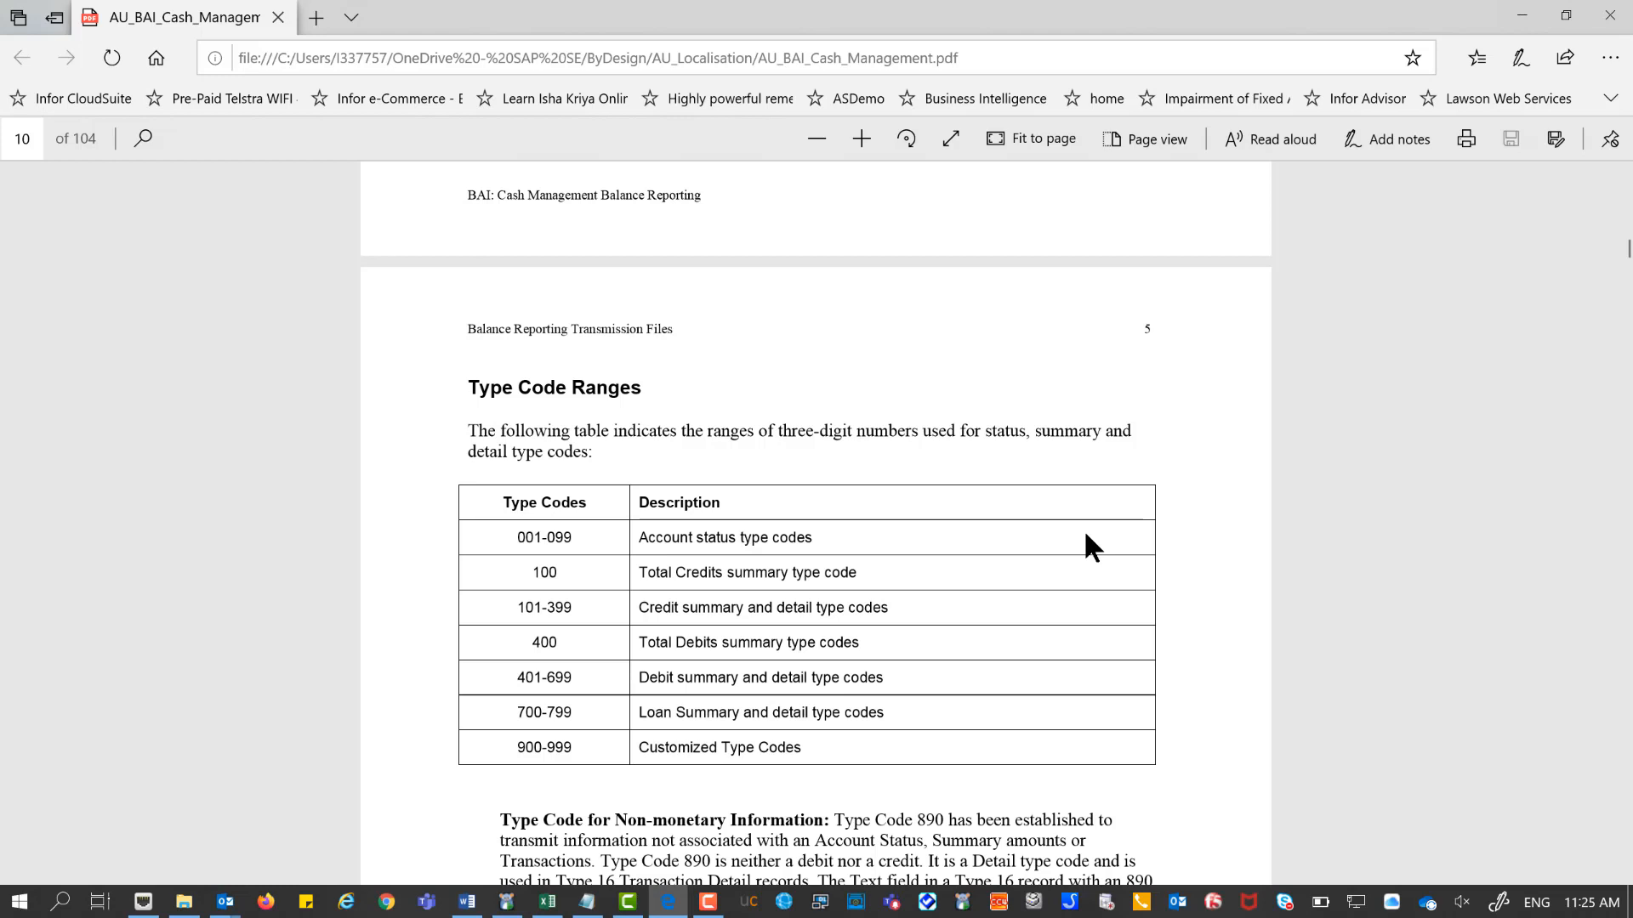
pyautogui.scroll(-15, 1087, 544)
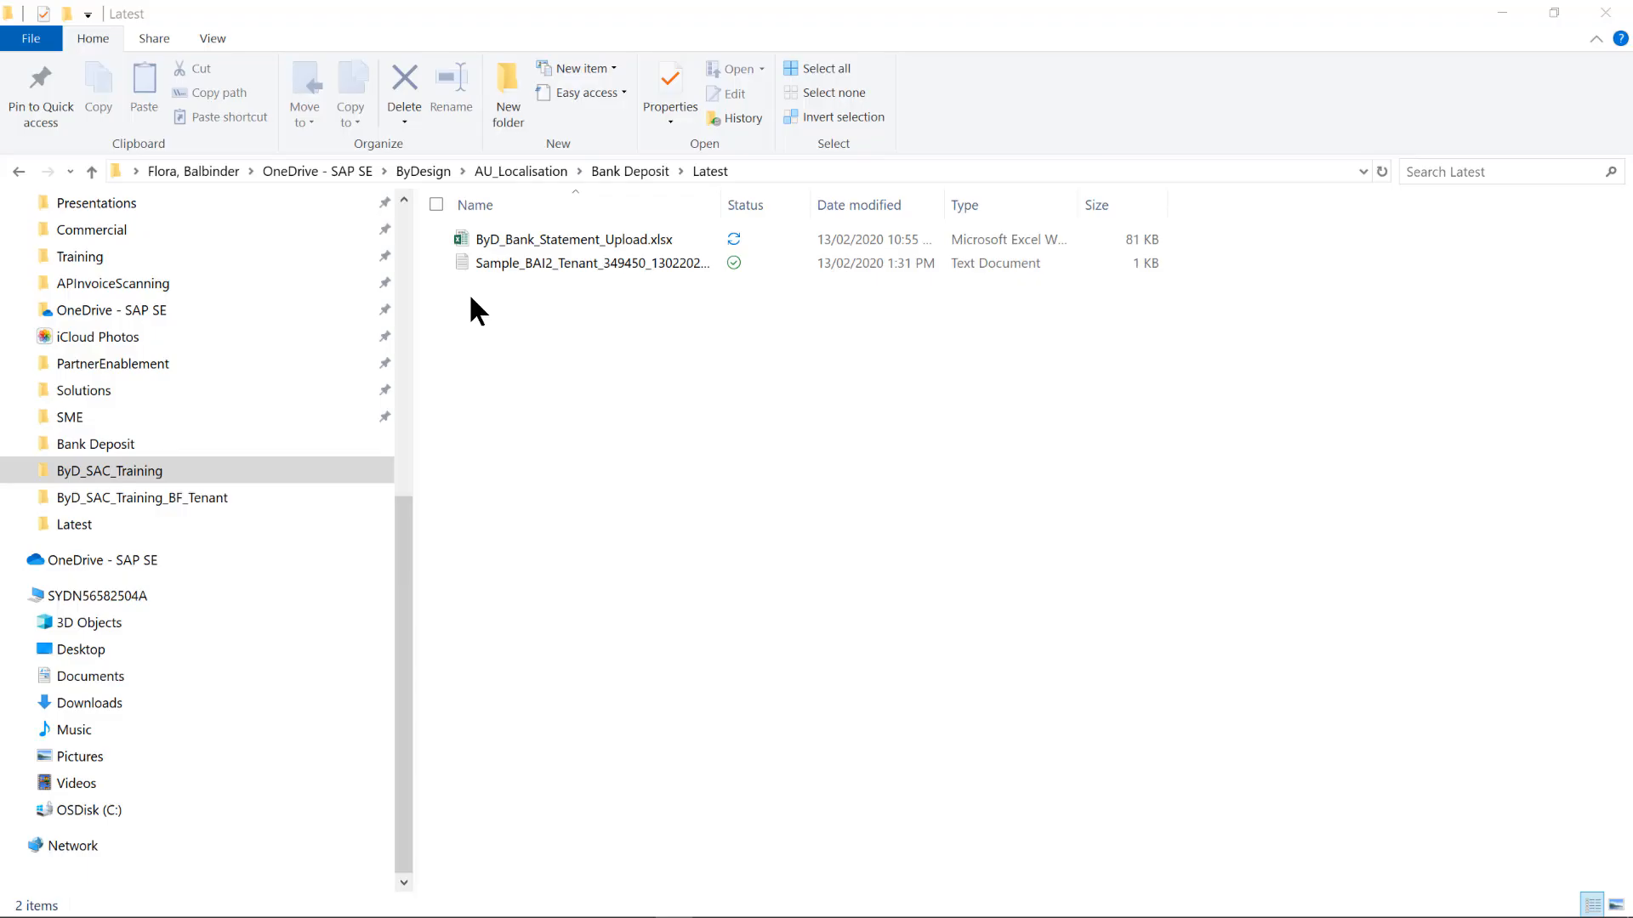
# Open the sample BAI2 text file in Notepad and highlight its transaction detail and continuation records.
pyautogui.doubleClick(621, 263)
pyautogui.doubleClick(8, 119)
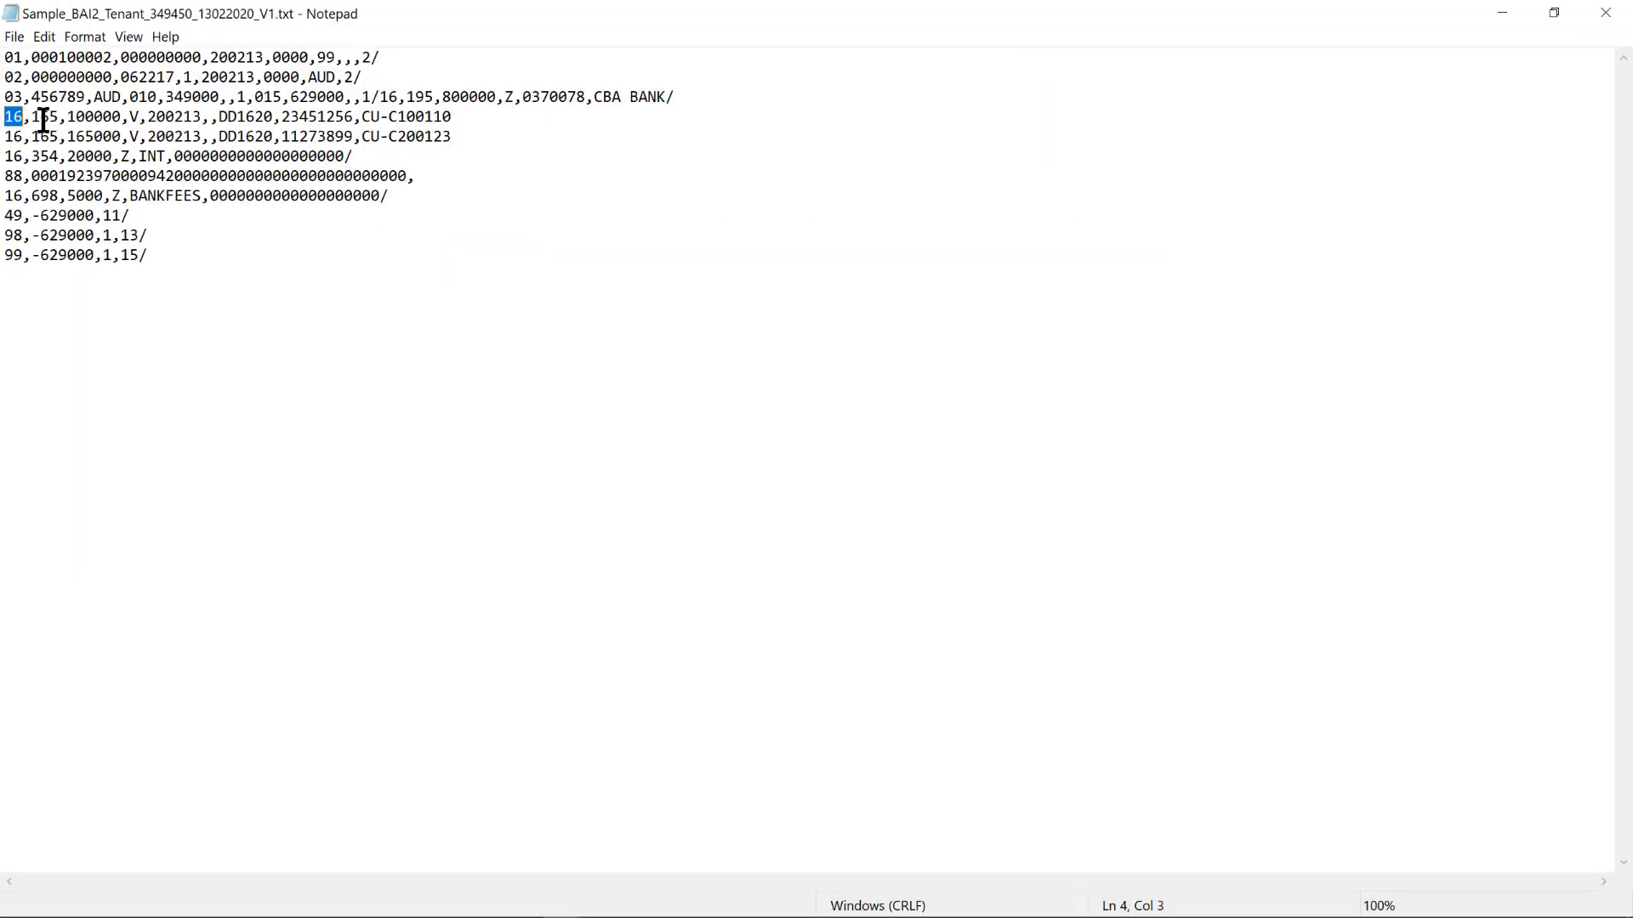
pyautogui.moveTo(43, 119); pyautogui.dragTo(493, 140)
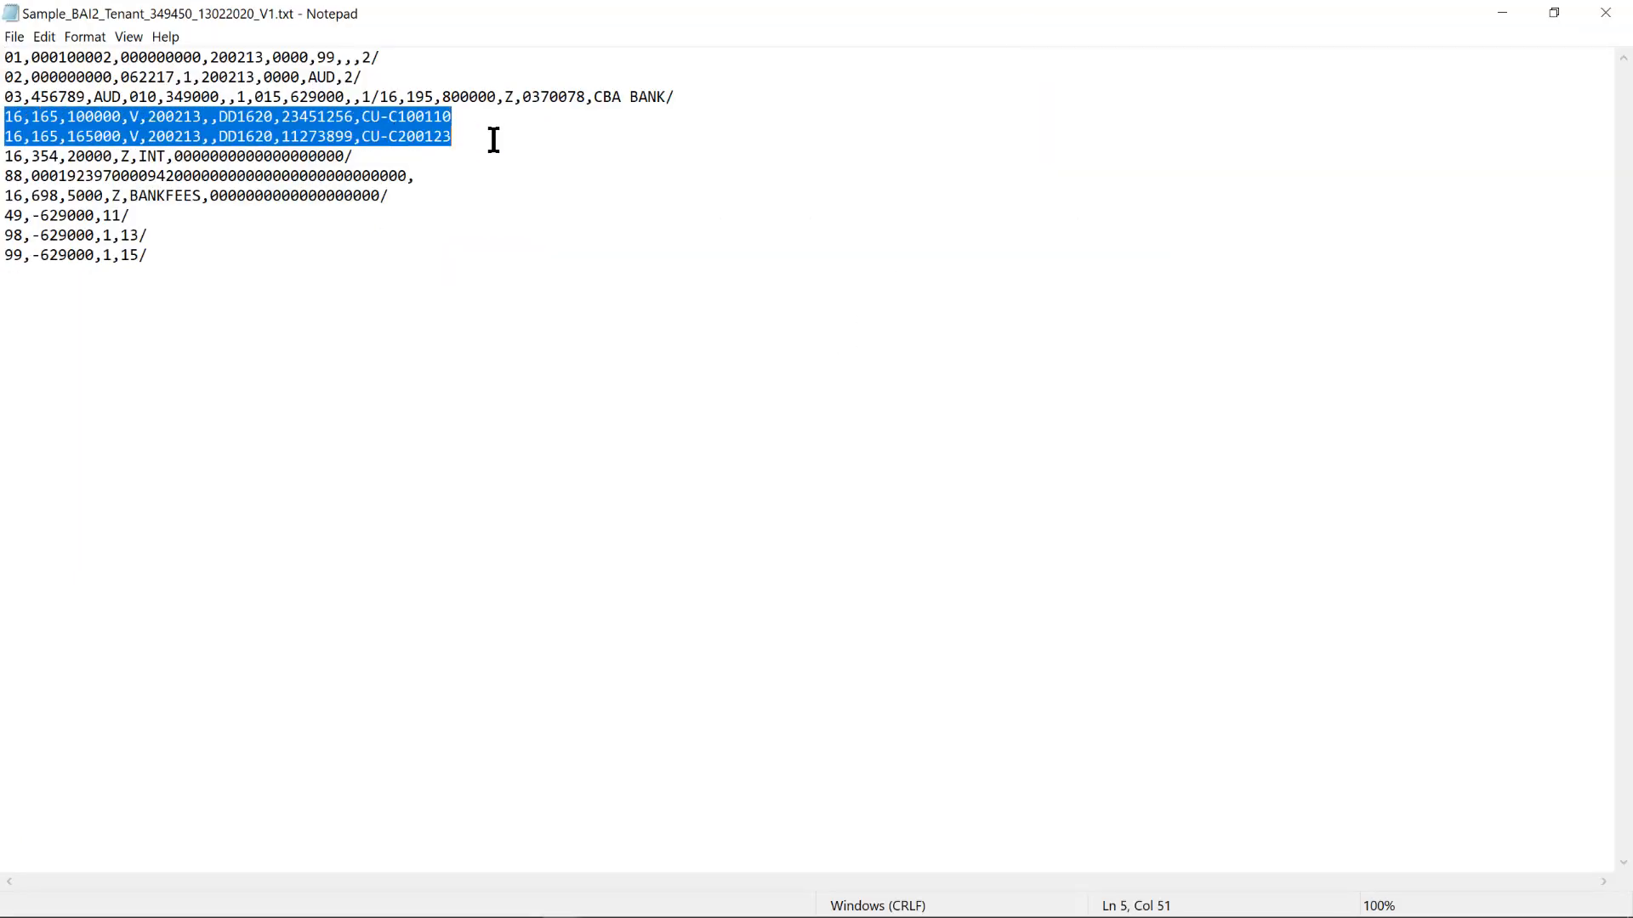
pyautogui.click(7, 156)
pyautogui.moveTo(5, 155); pyautogui.dragTo(424, 170)
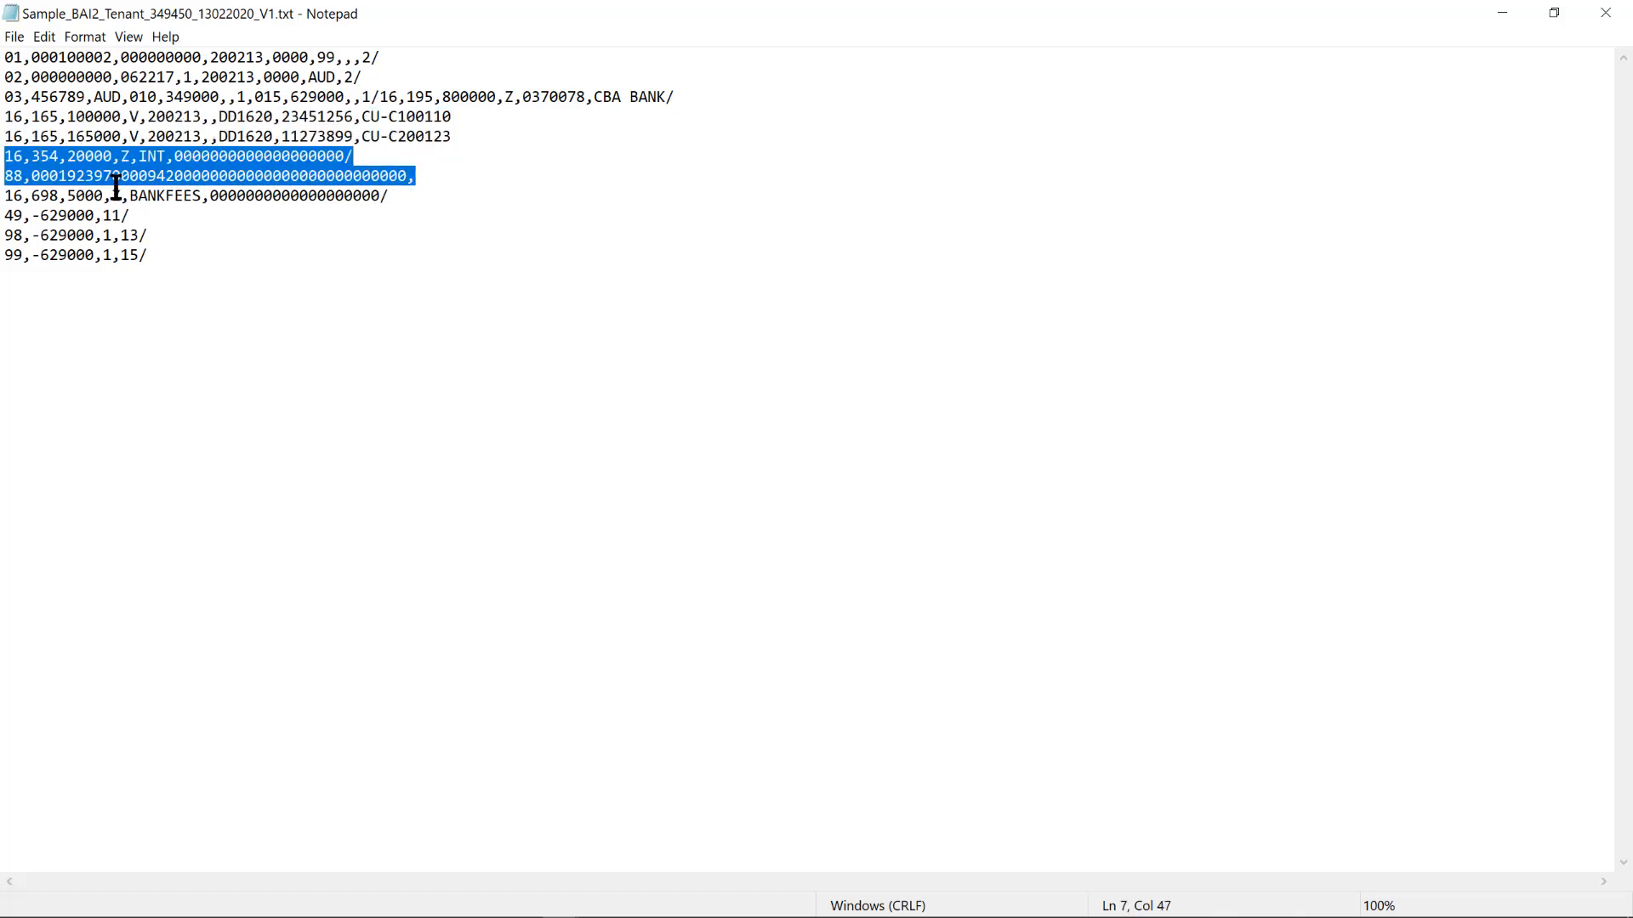
pyautogui.click(5, 196)
pyautogui.moveTo(5, 195); pyautogui.dragTo(398, 192)
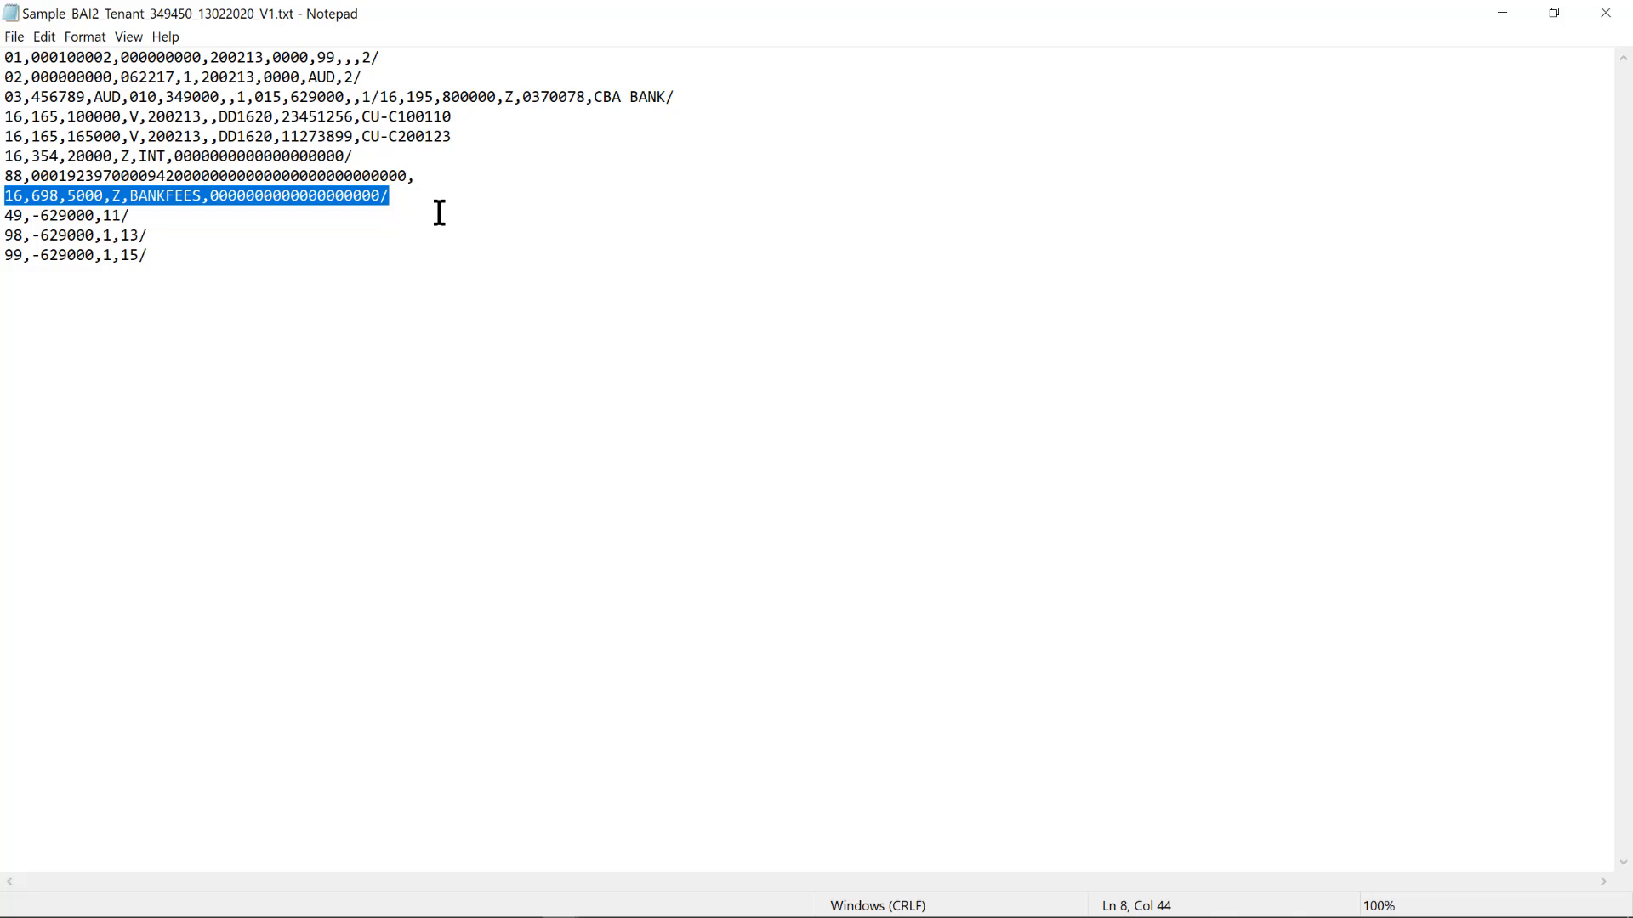
pyautogui.click(361, 161)
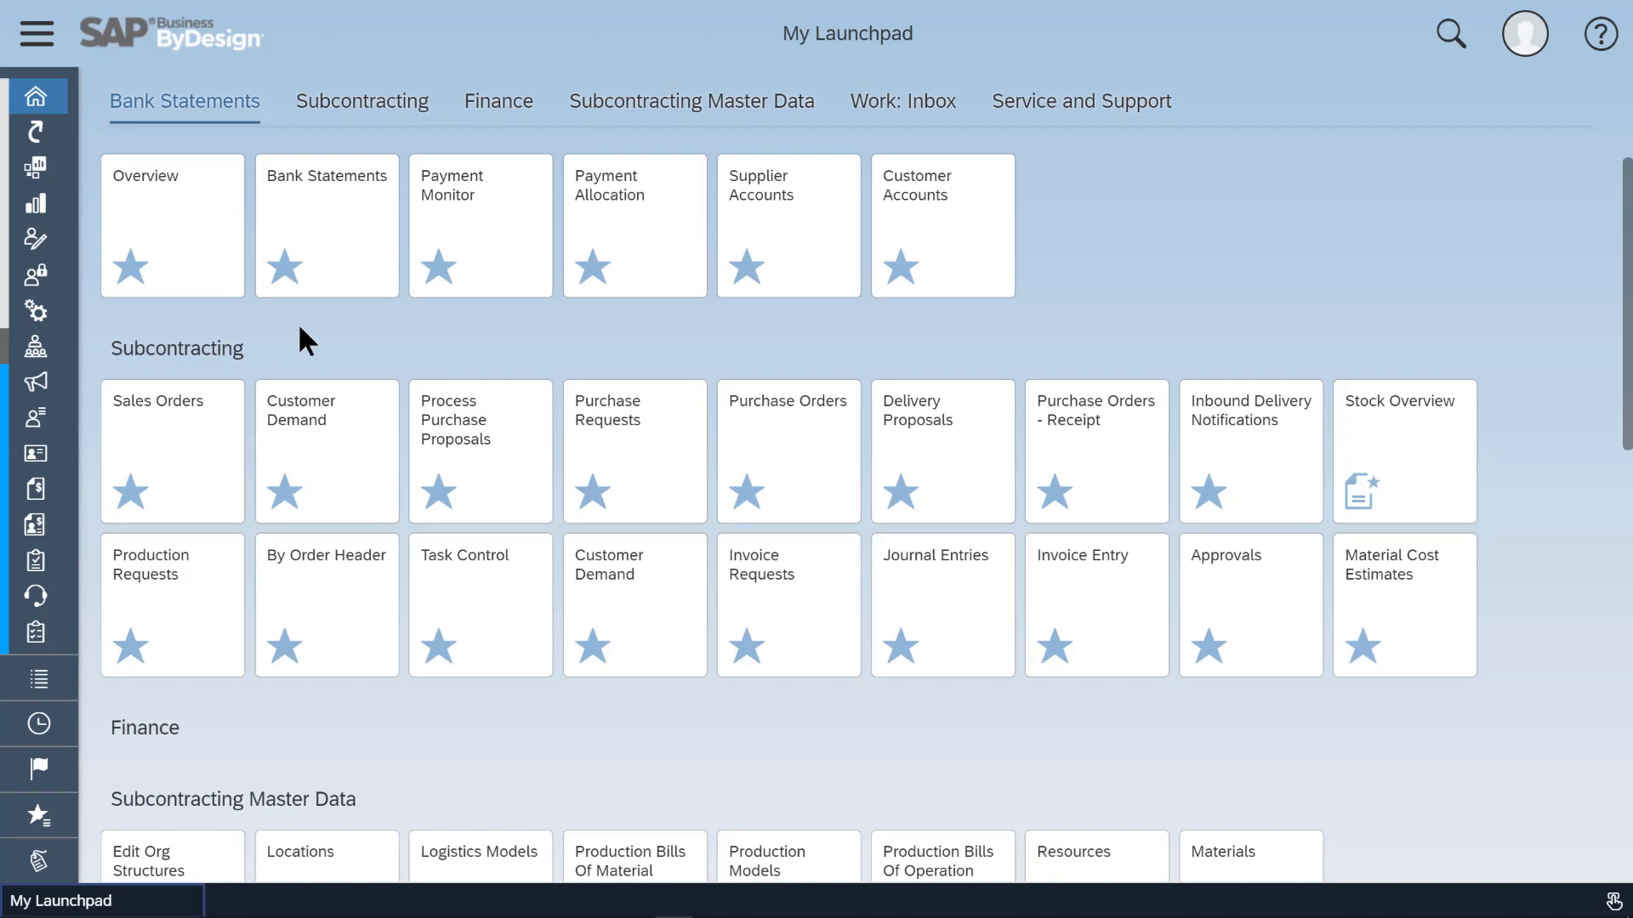
# Open Bank Statements and start a new bank statement upload.
pyautogui.click(336, 247)
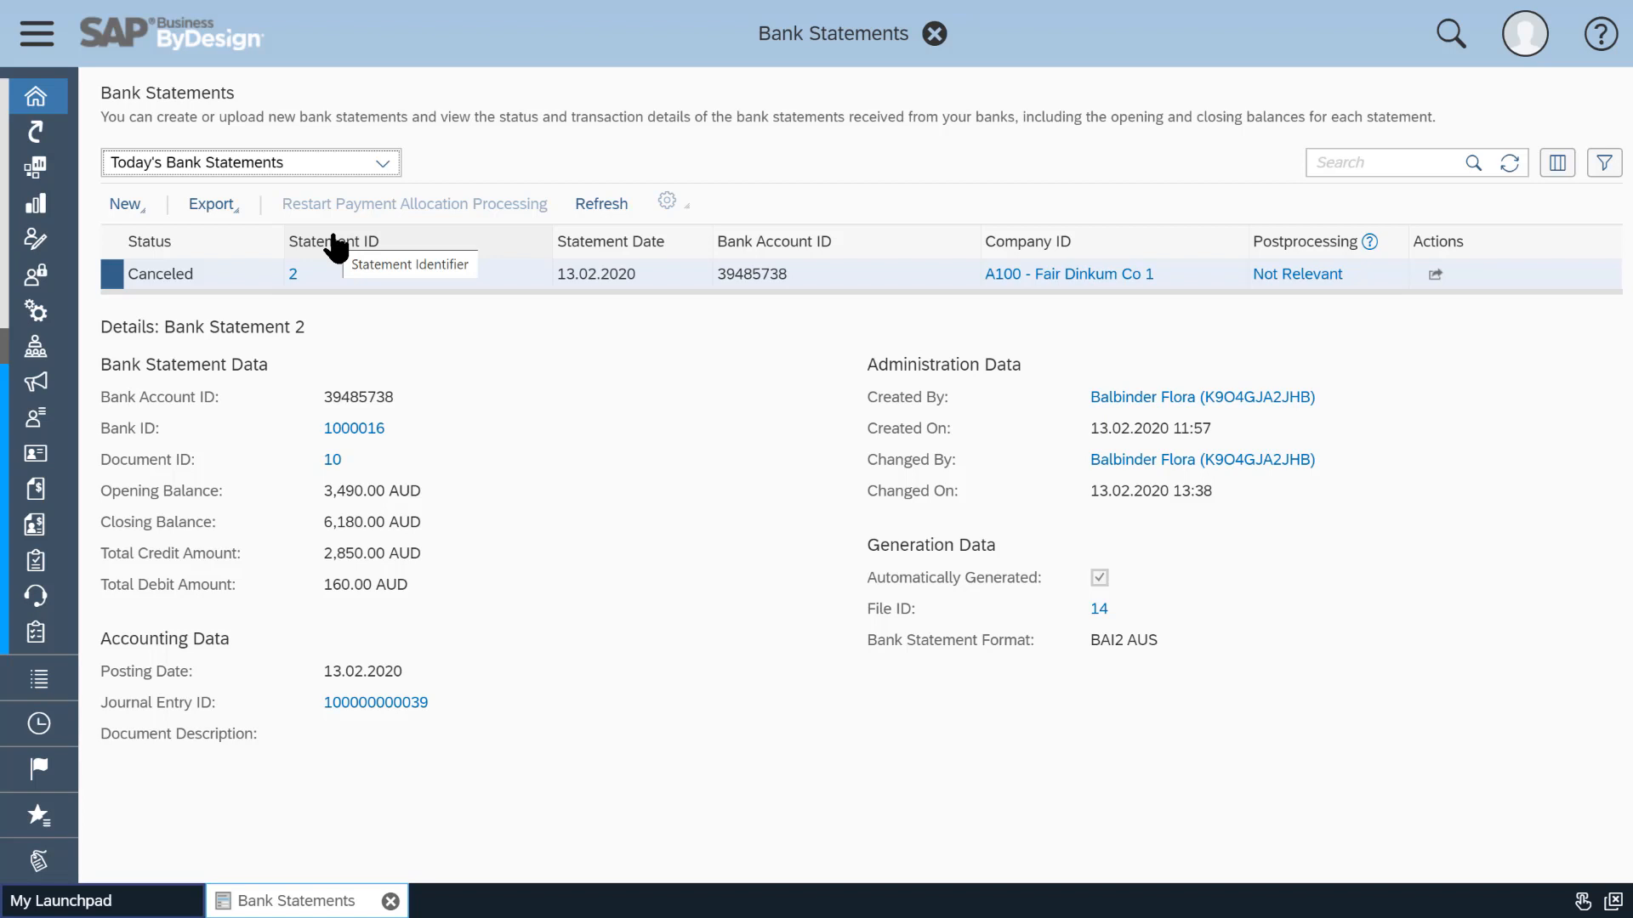
pyautogui.click(144, 206)
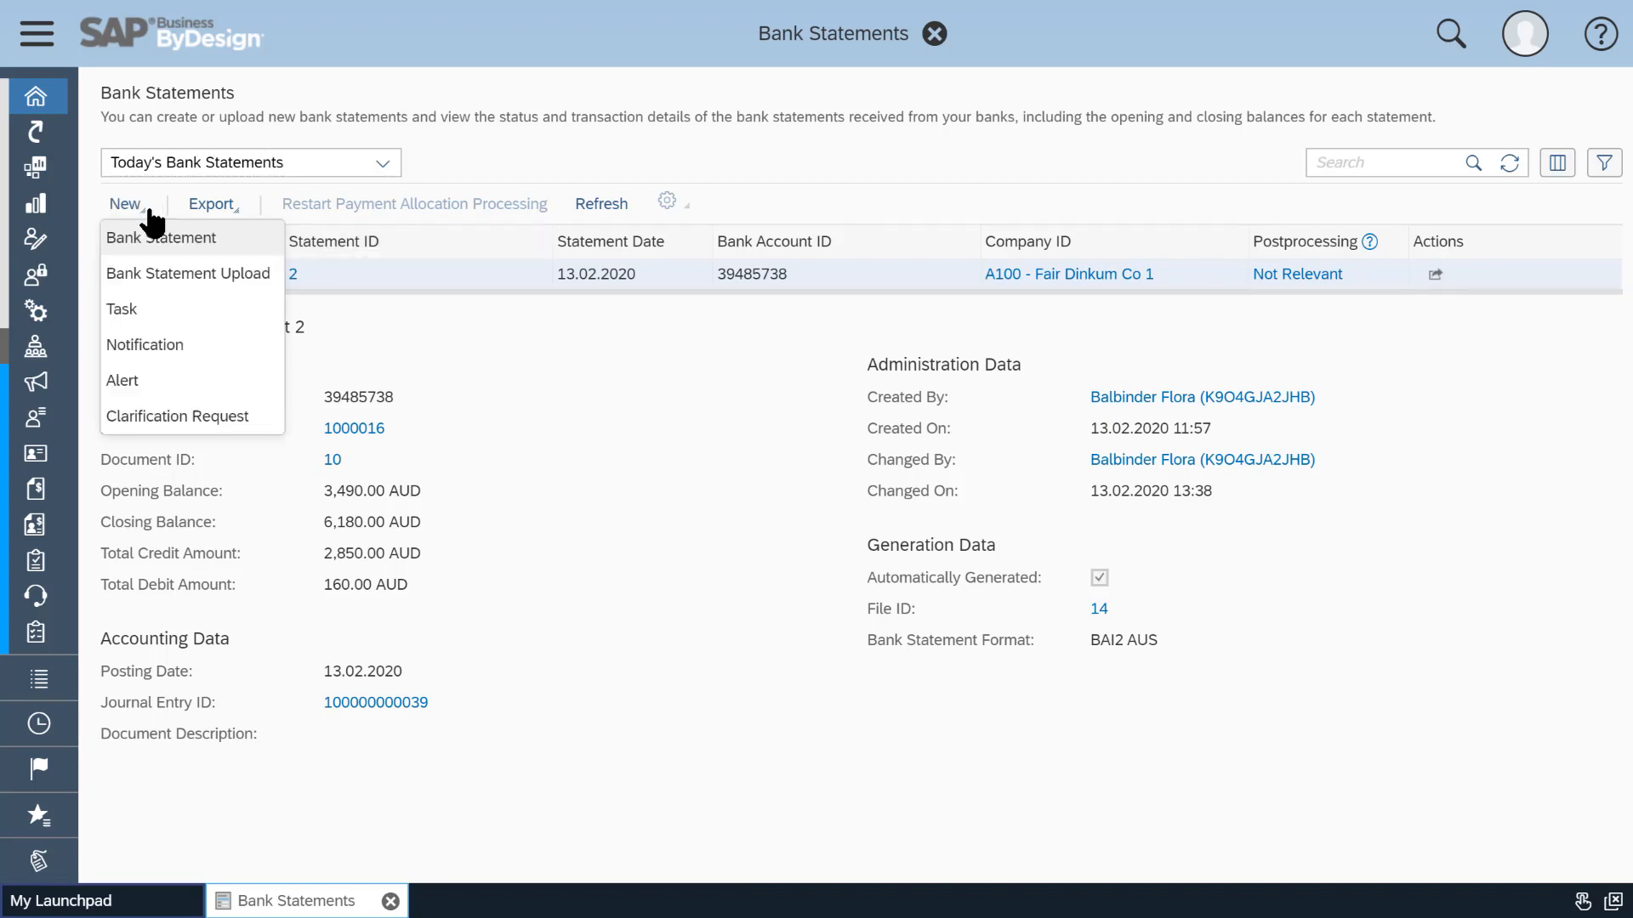
pyautogui.click(266, 279)
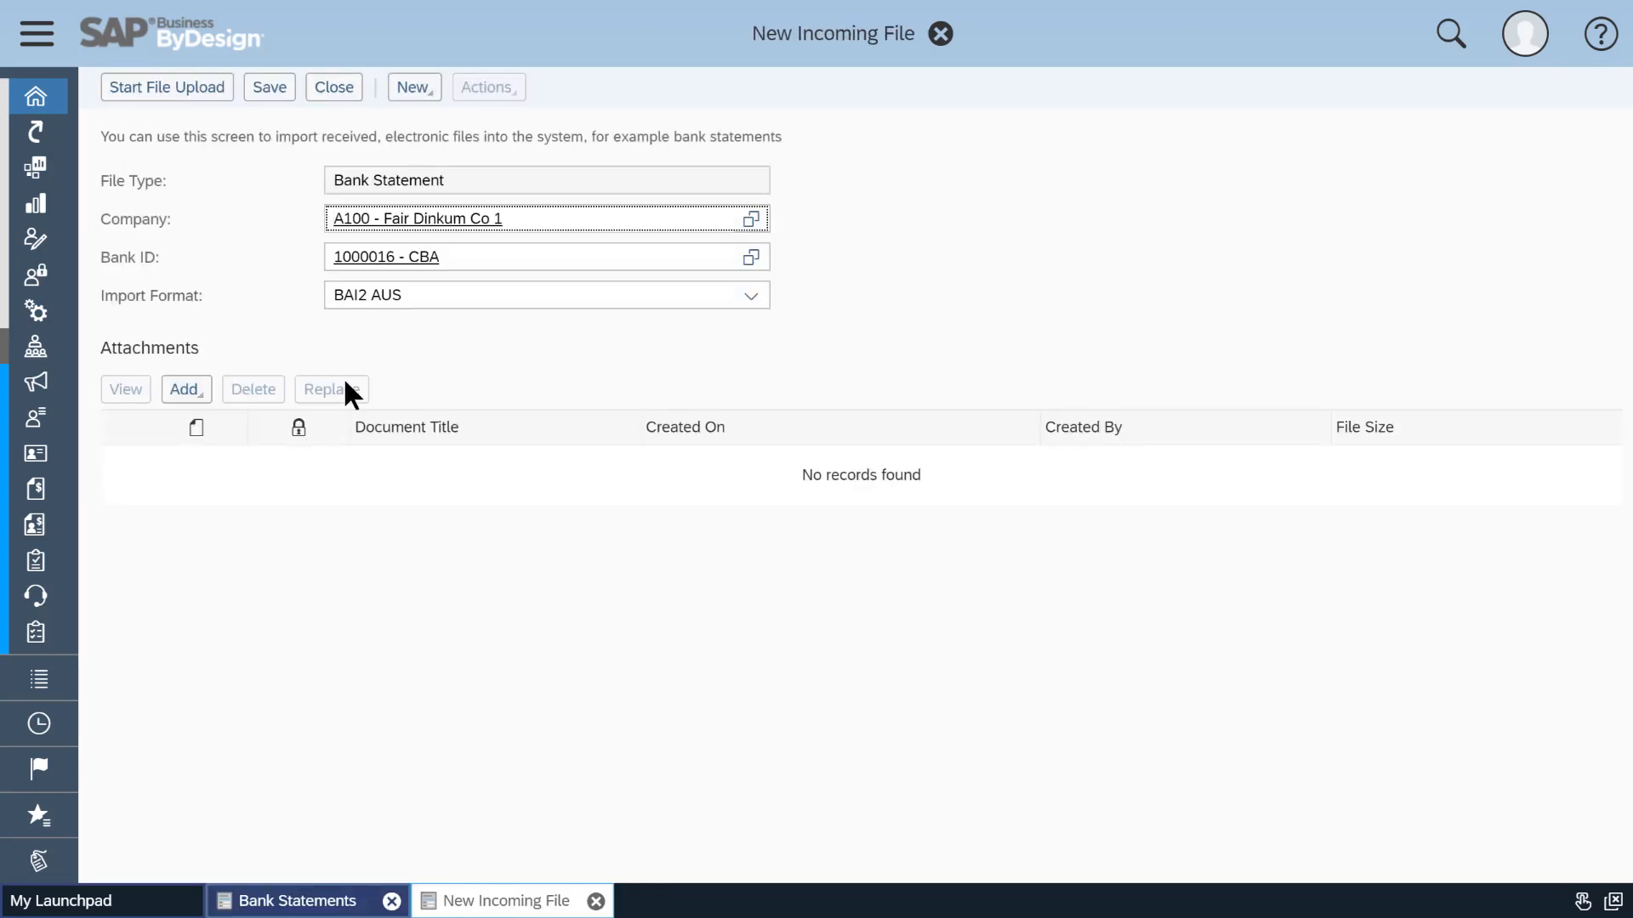
# Attach the Sample_BAI2_Tenant text file as a file attachment to the incoming file.
pyautogui.click(195, 396)
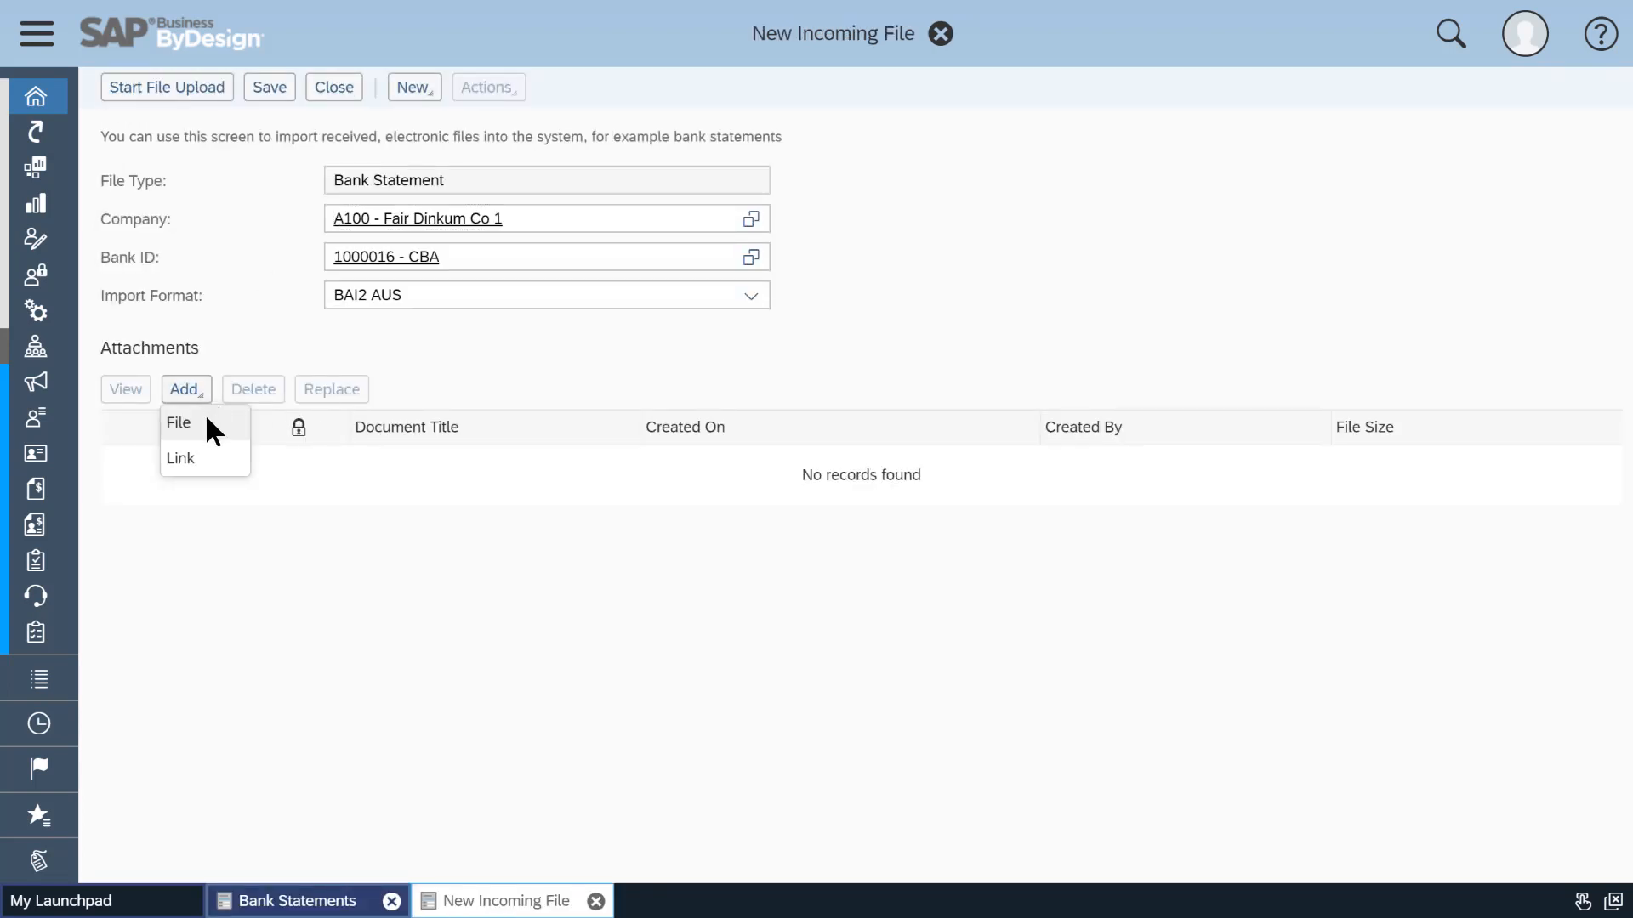
pyautogui.click(207, 417)
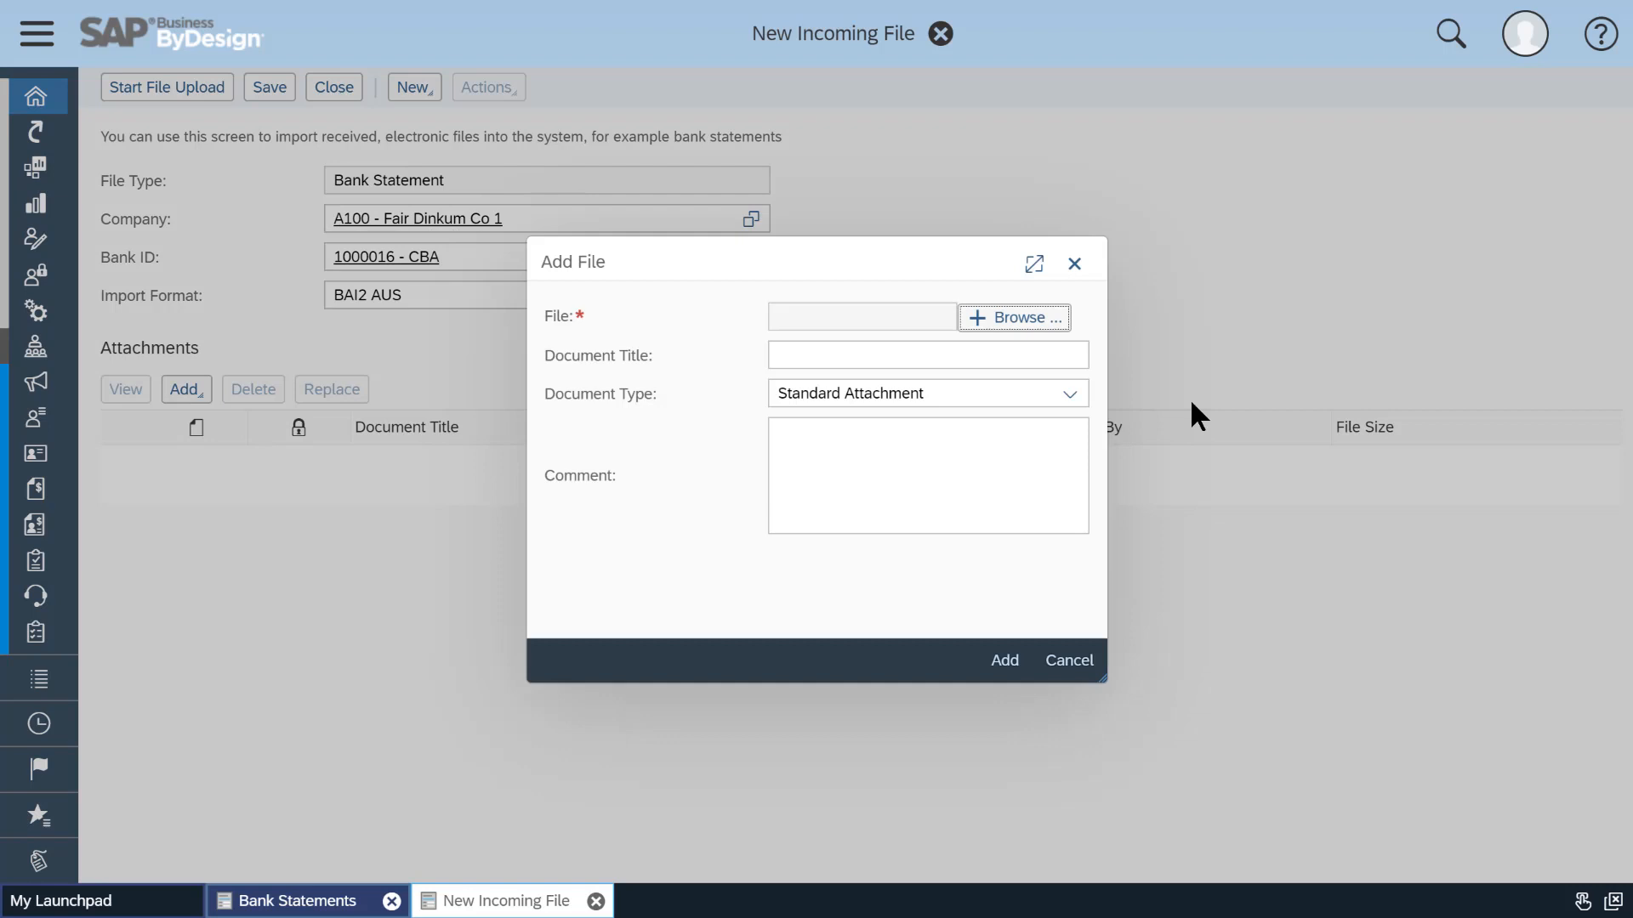
pyautogui.click(1021, 318)
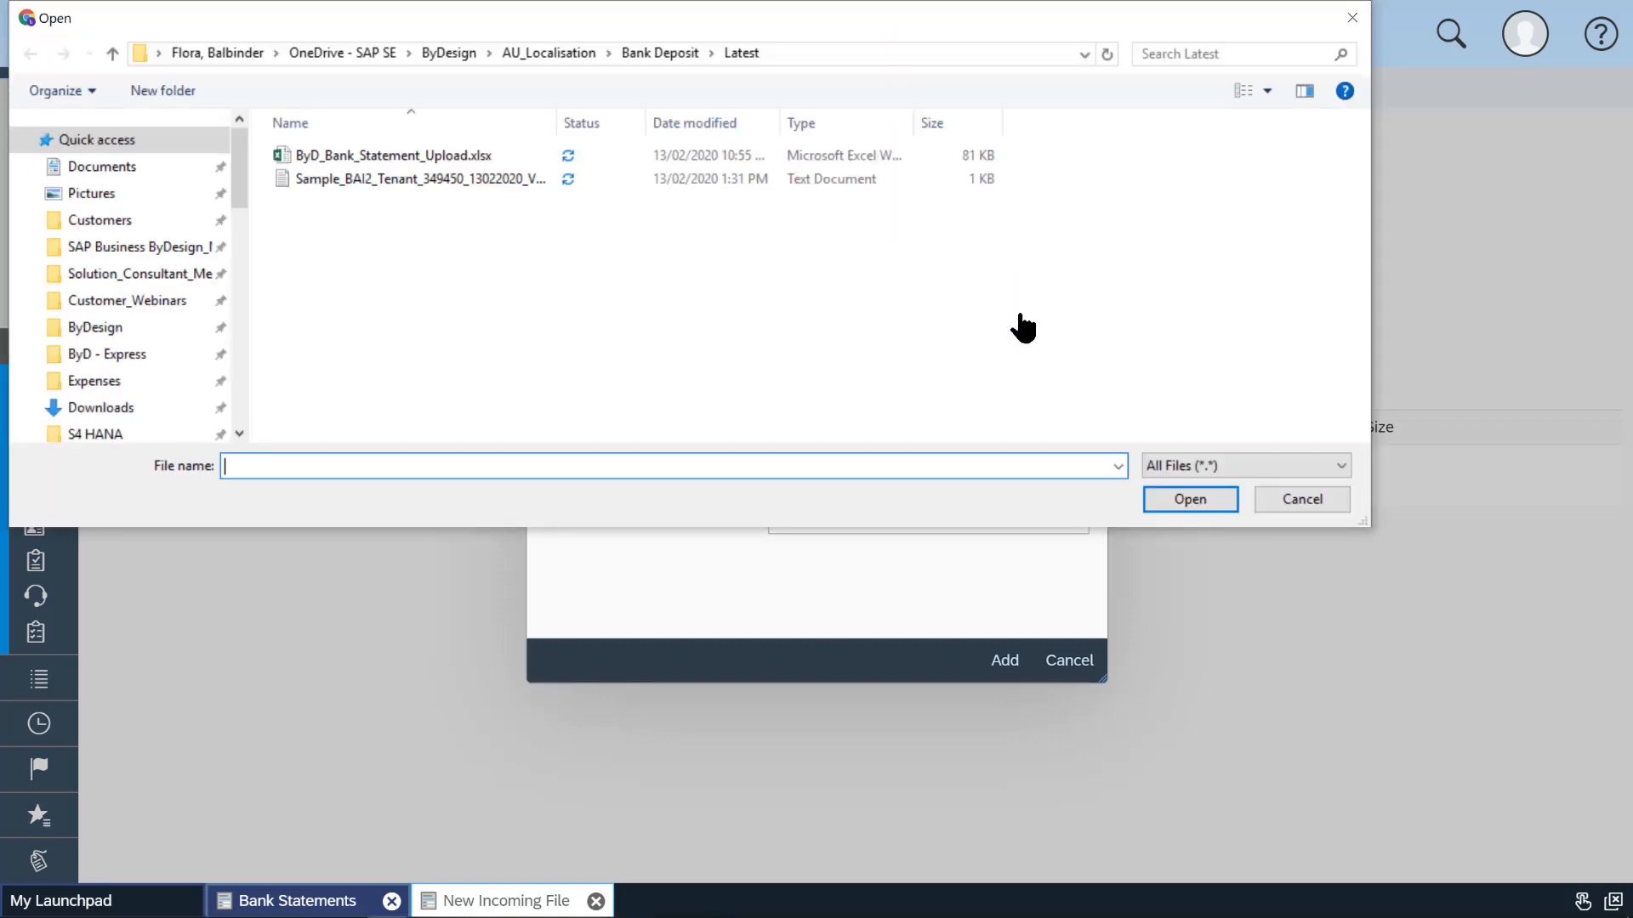
pyautogui.doubleClick(472, 180)
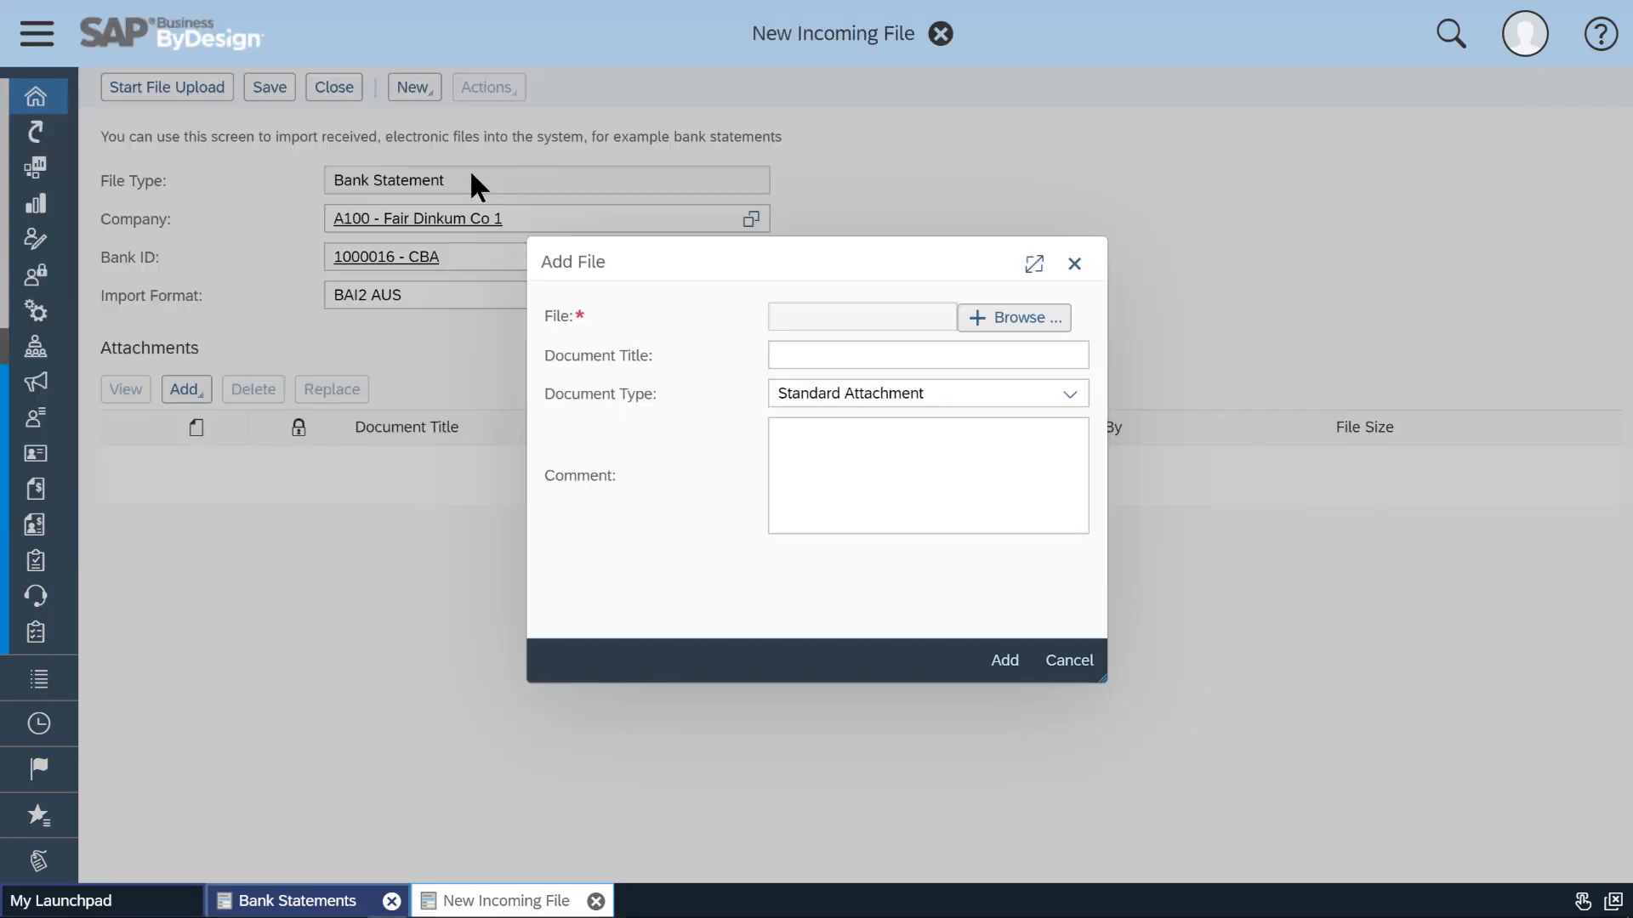
pyautogui.click(862, 444)
pyautogui.click(1012, 665)
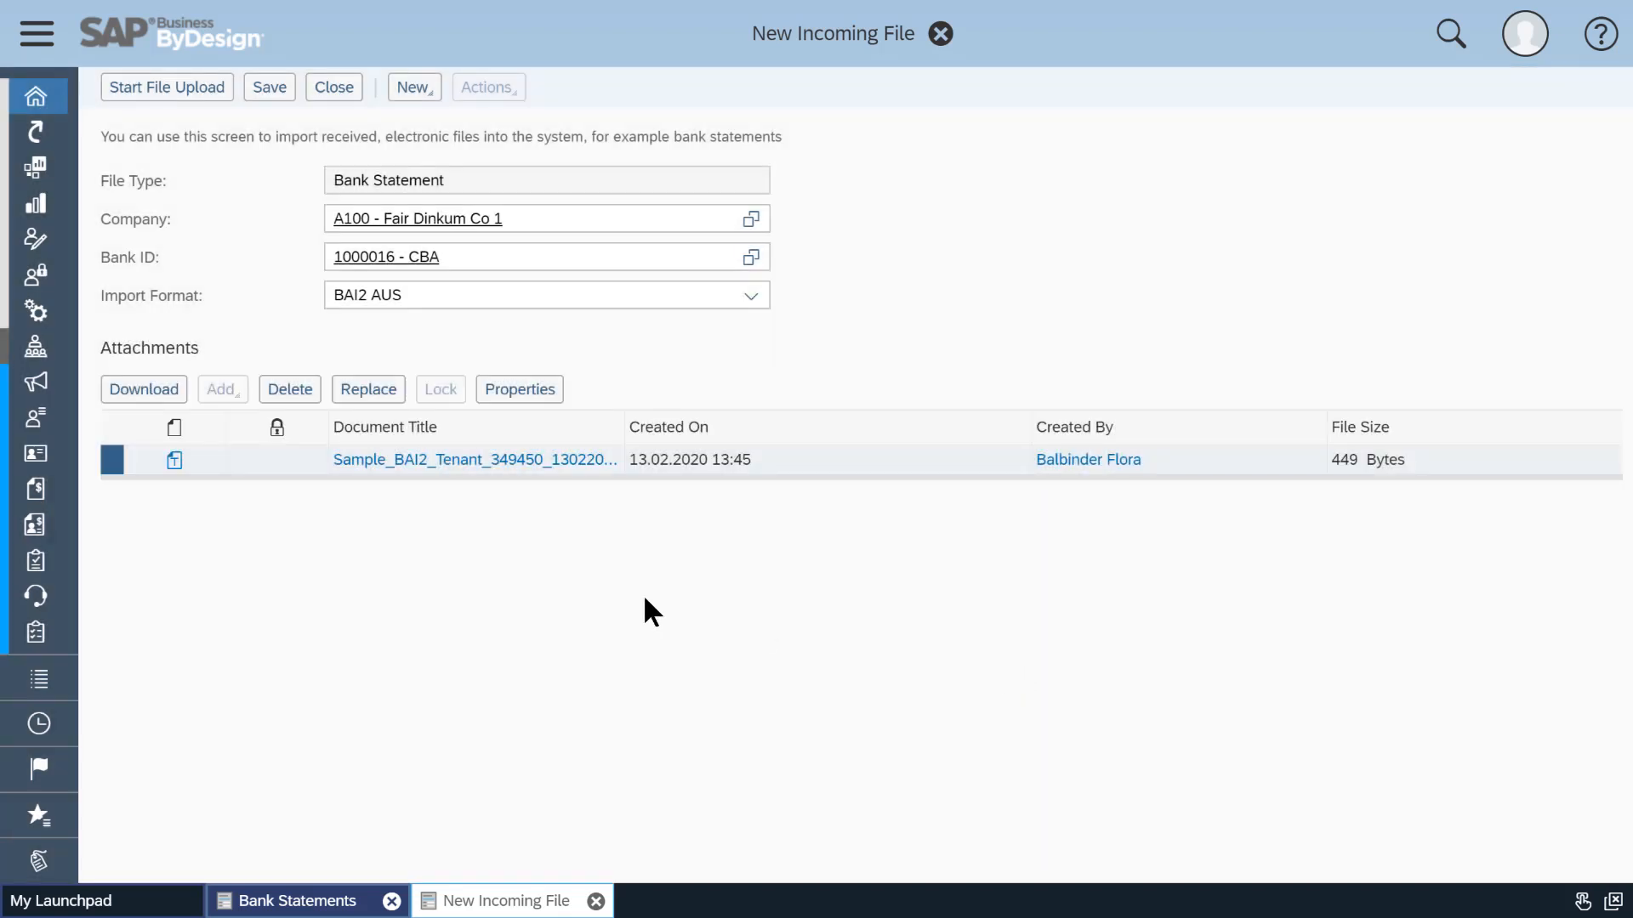
# Save the incoming file and start the file upload before closing it.
pyautogui.click(279, 91)
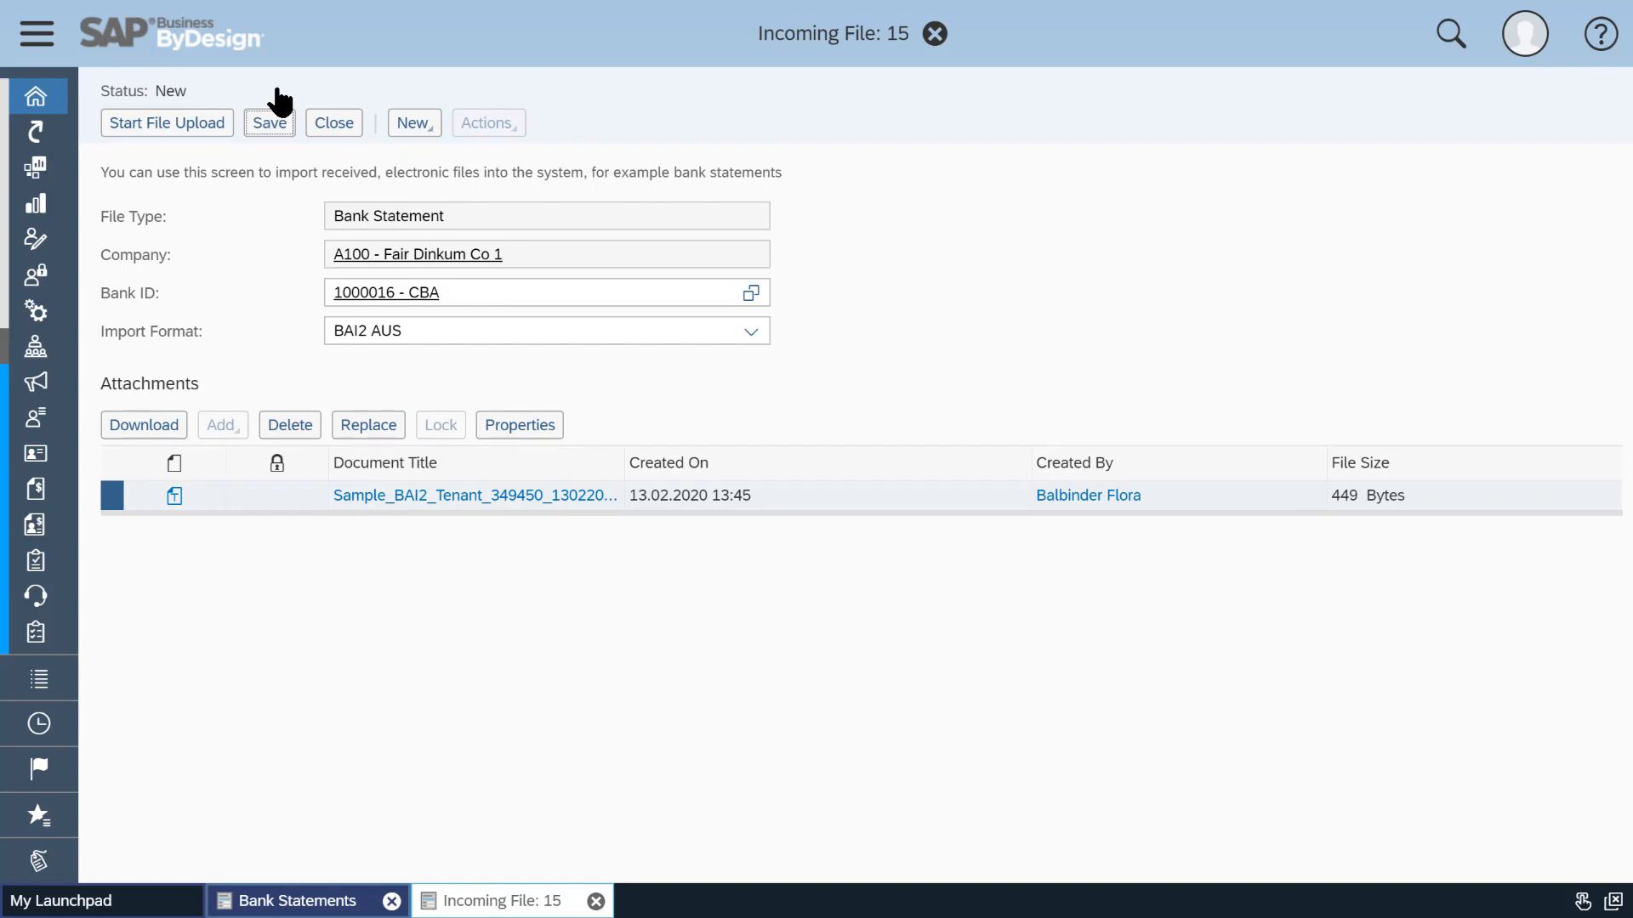
pyautogui.click(176, 127)
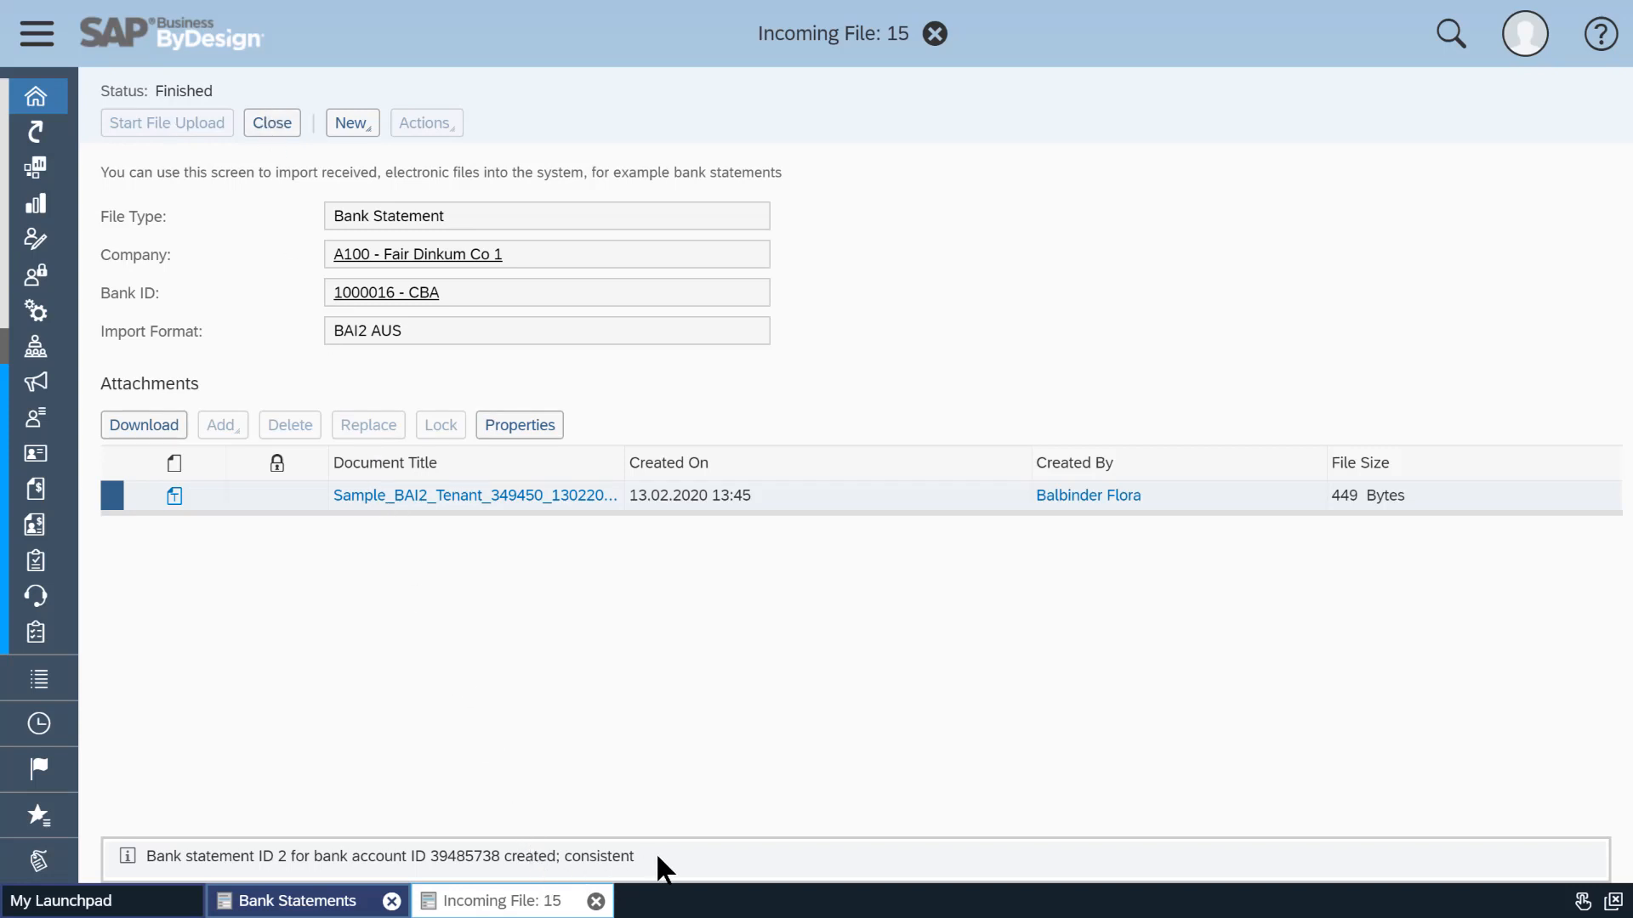
pyautogui.click(284, 128)
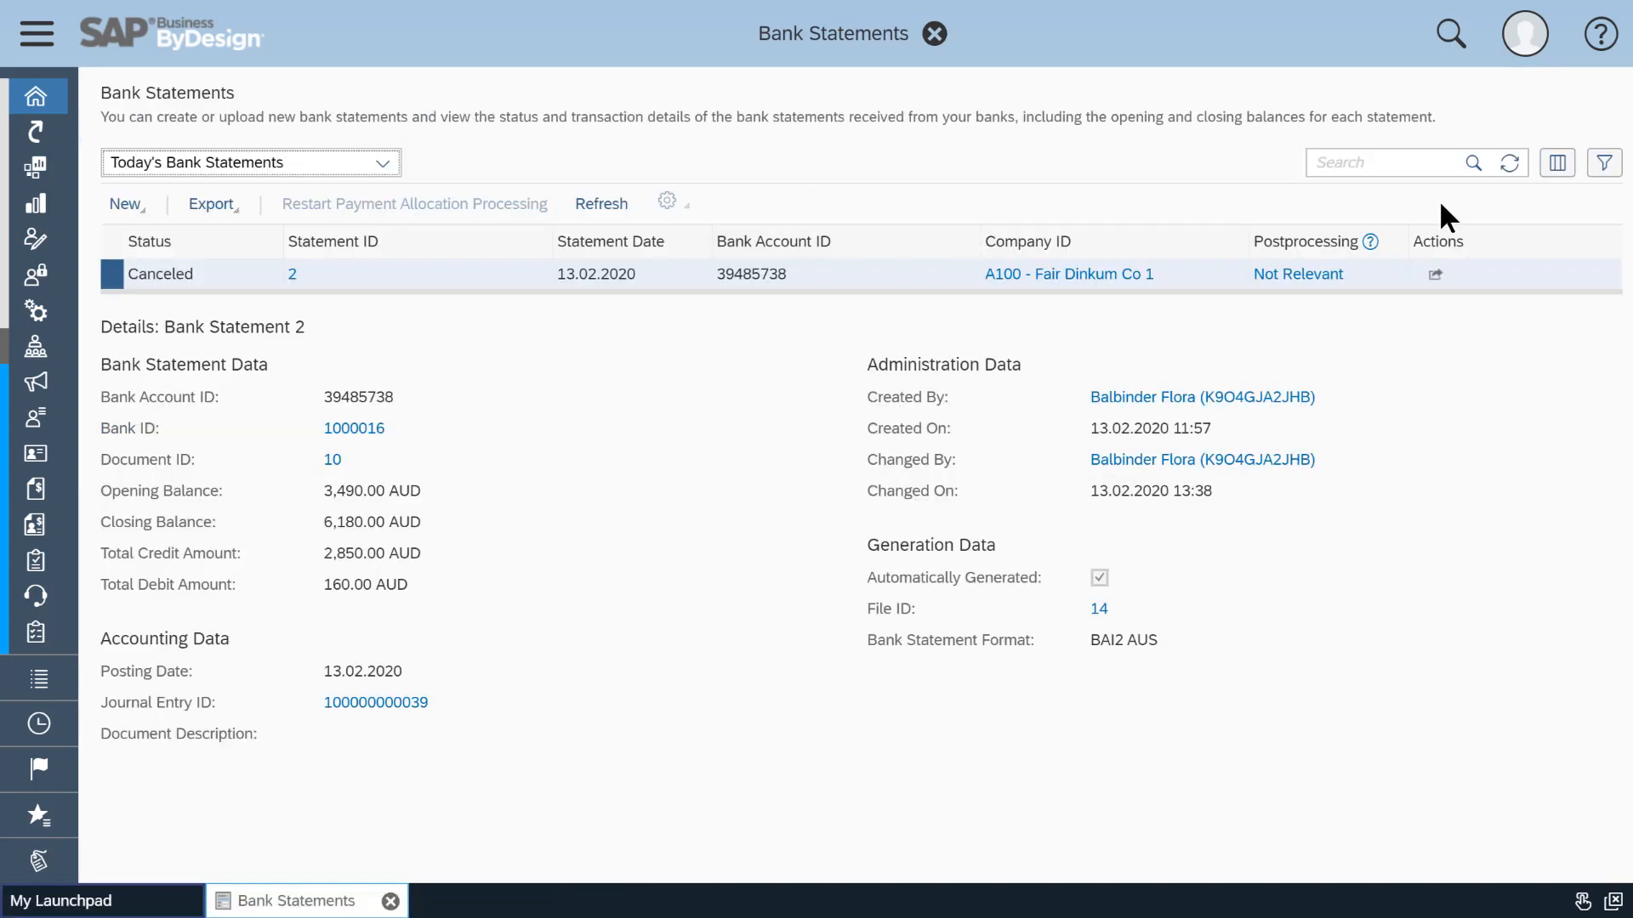
# Refresh the bank statement list and post the in-preparation bank statement 2.
pyautogui.click(1504, 169)
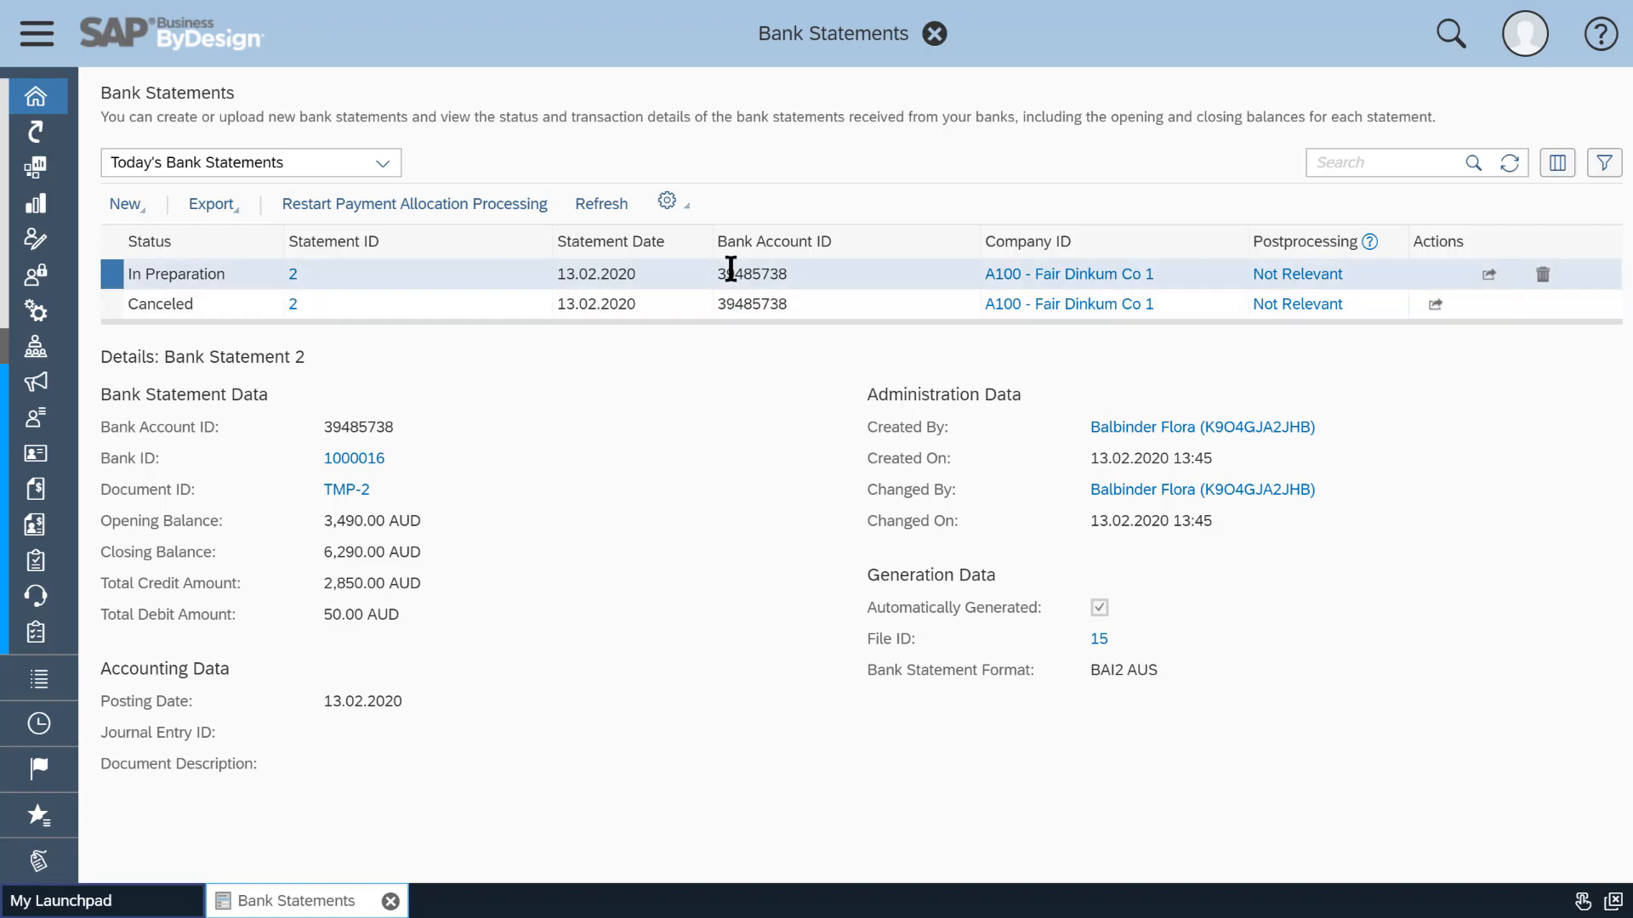
pyautogui.click(687, 213)
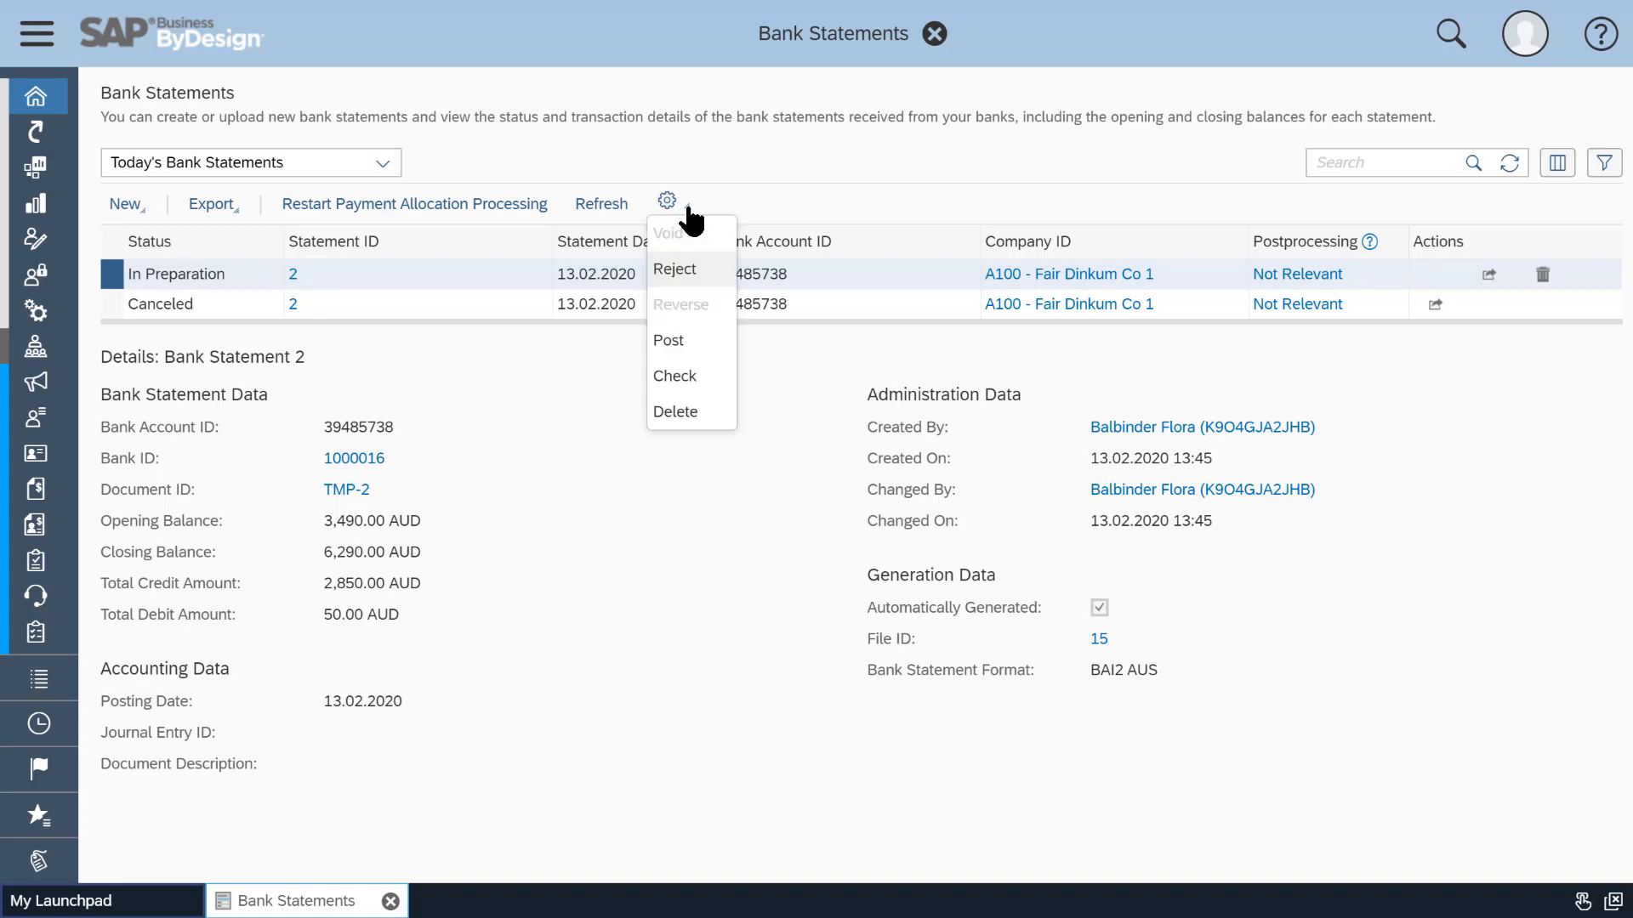
pyautogui.click(691, 340)
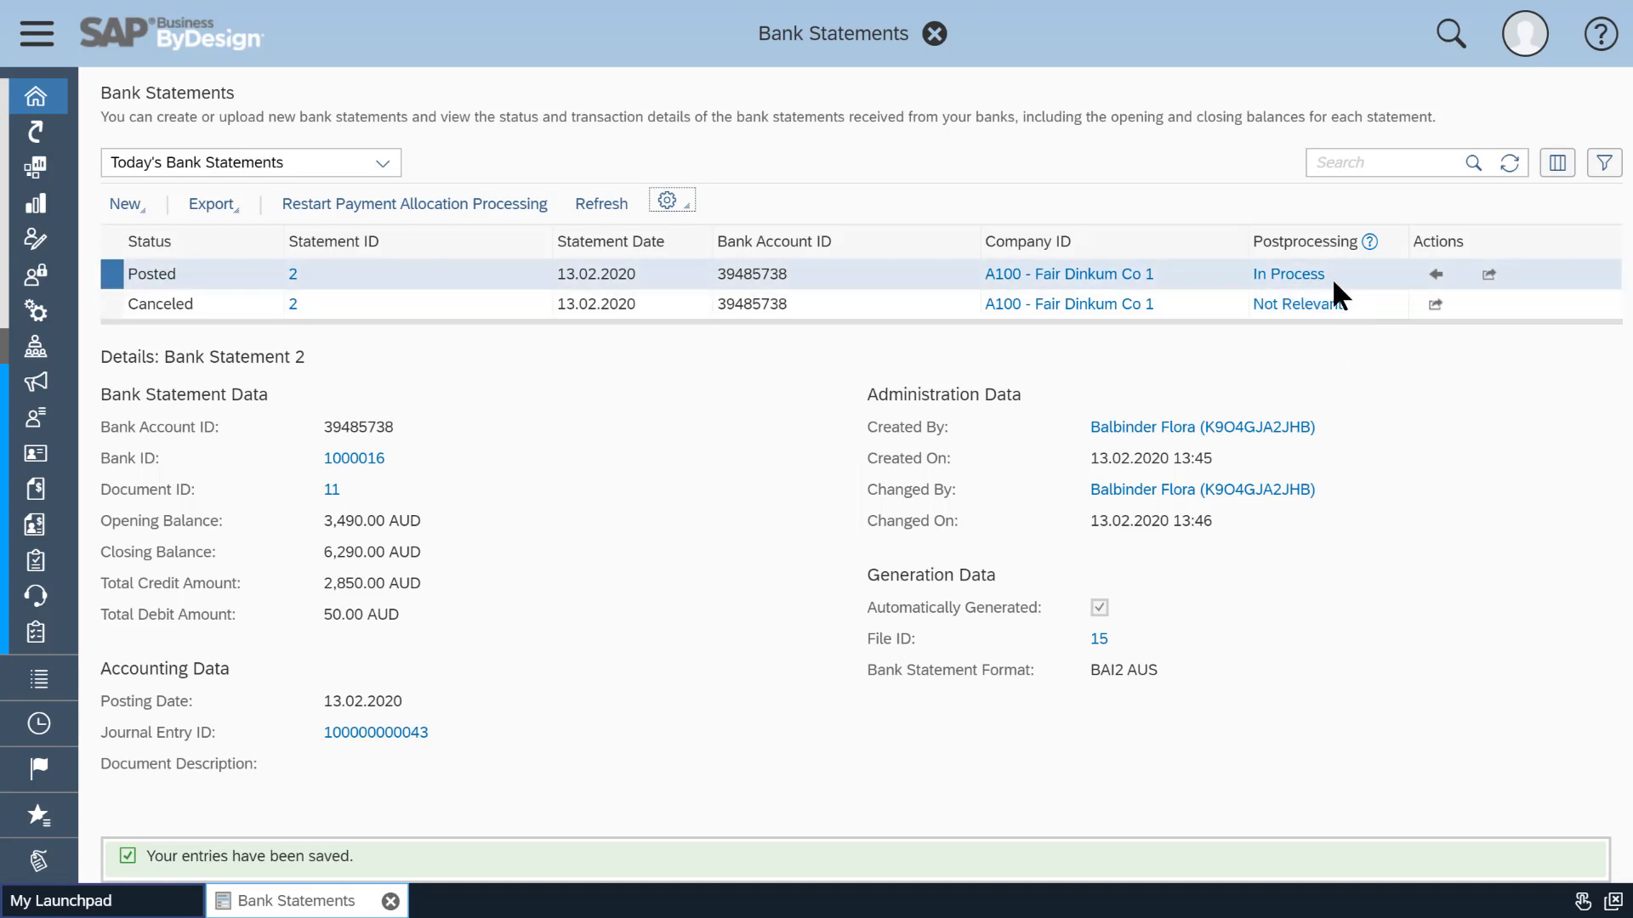
# Refresh the statements and open the in-preparation payment allocation 34 from the Payment Allocation list.
pyautogui.click(1513, 160)
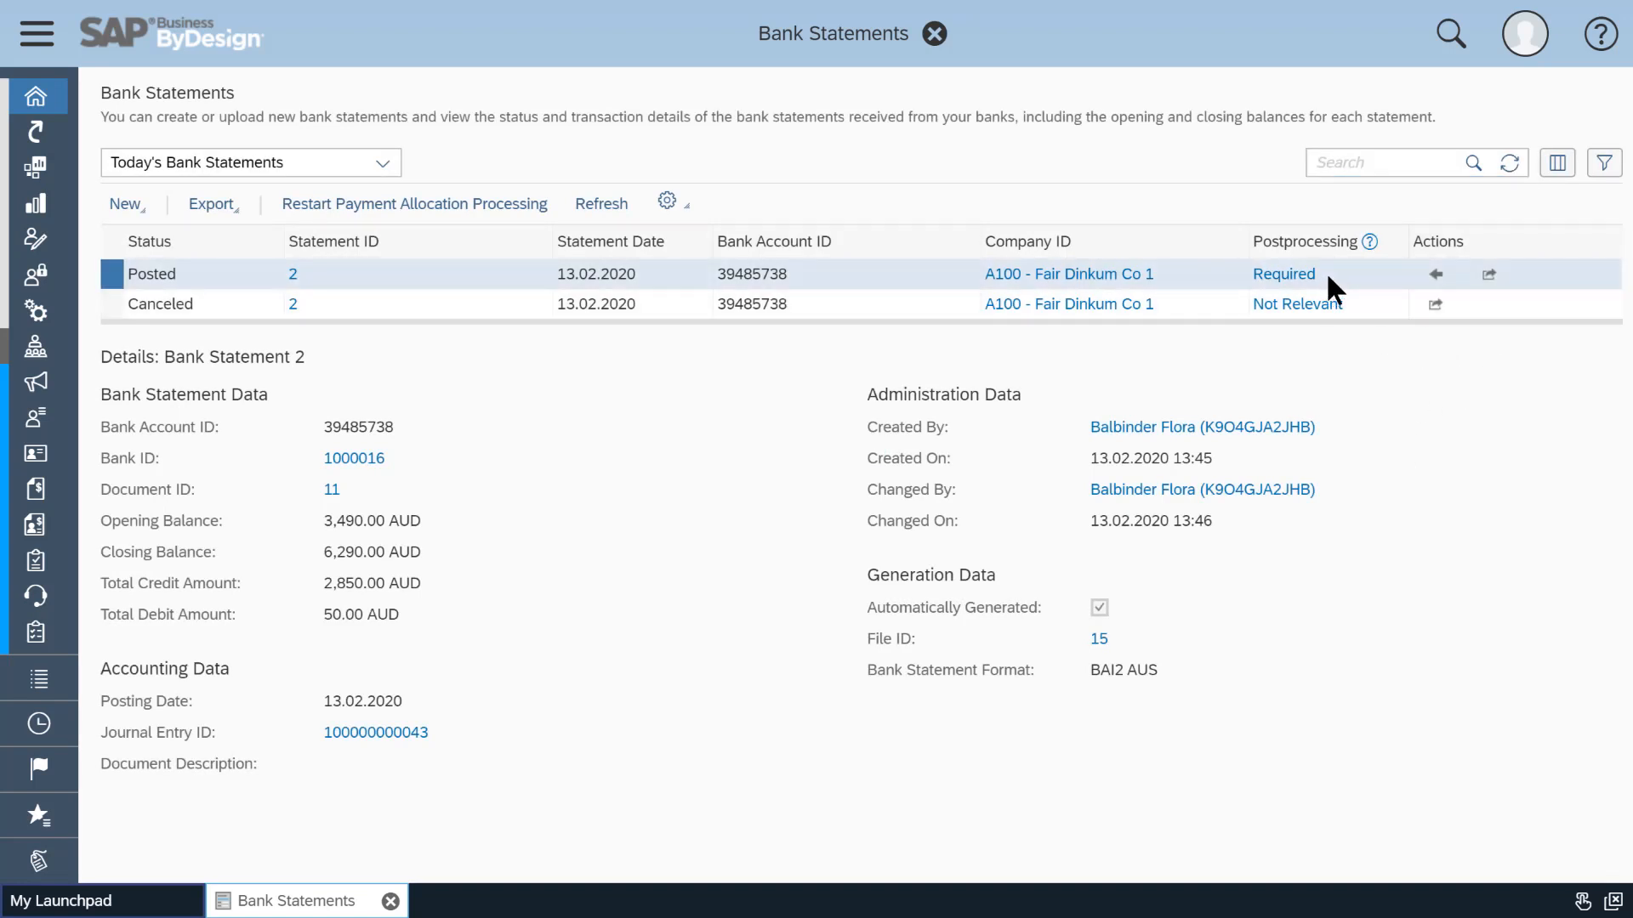
pyautogui.click(936, 34)
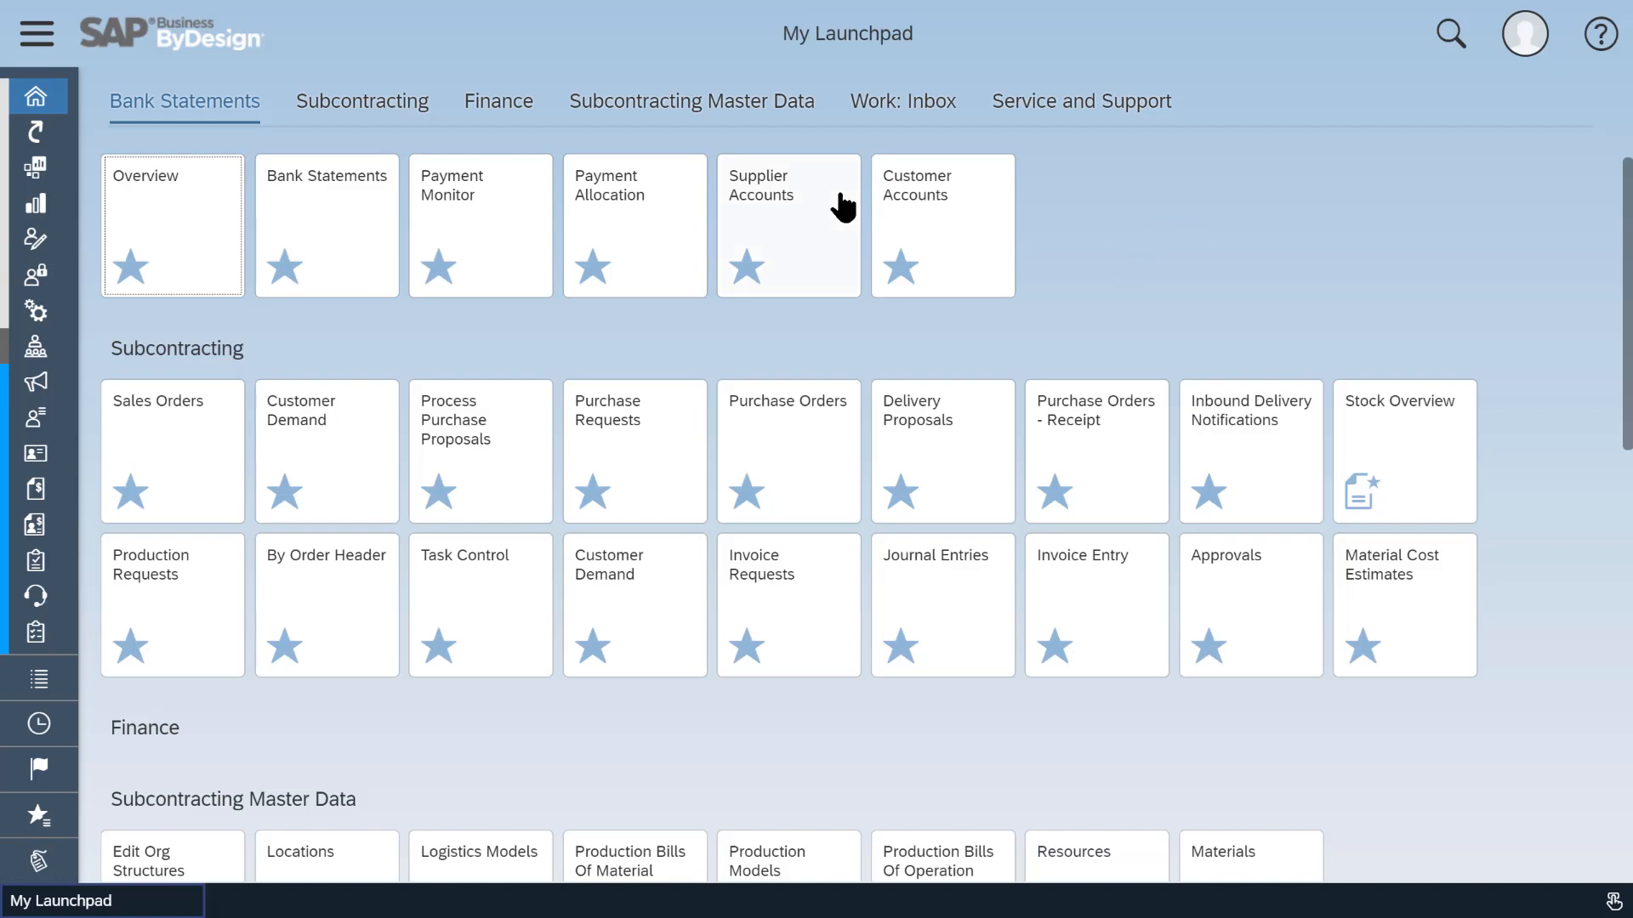
pyautogui.click(651, 222)
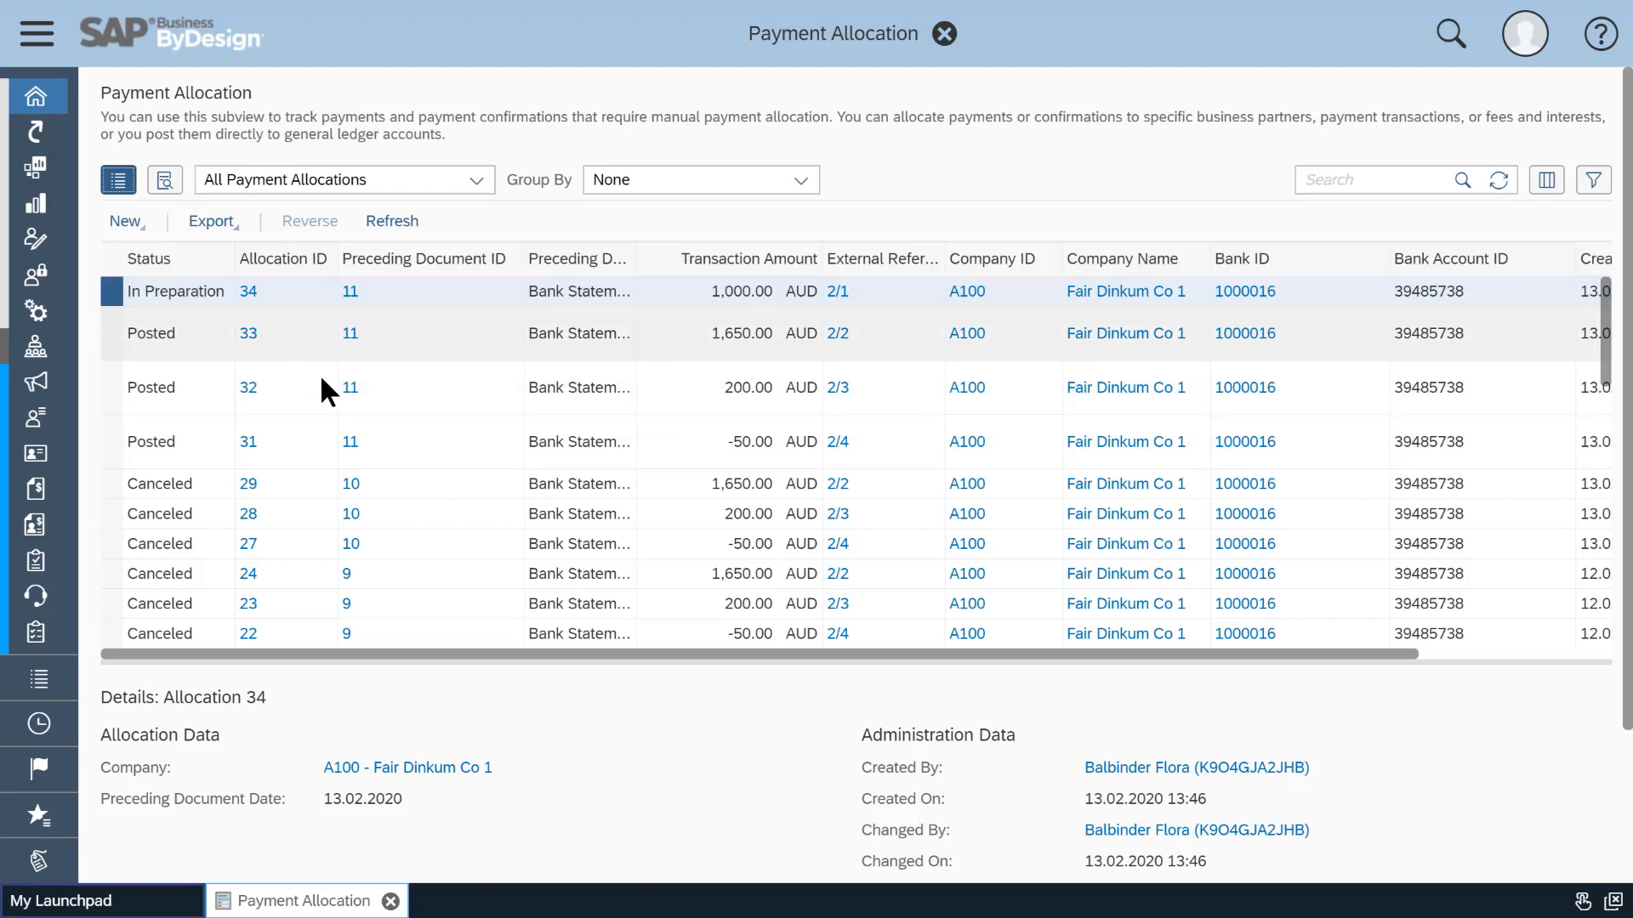
pyautogui.click(250, 292)
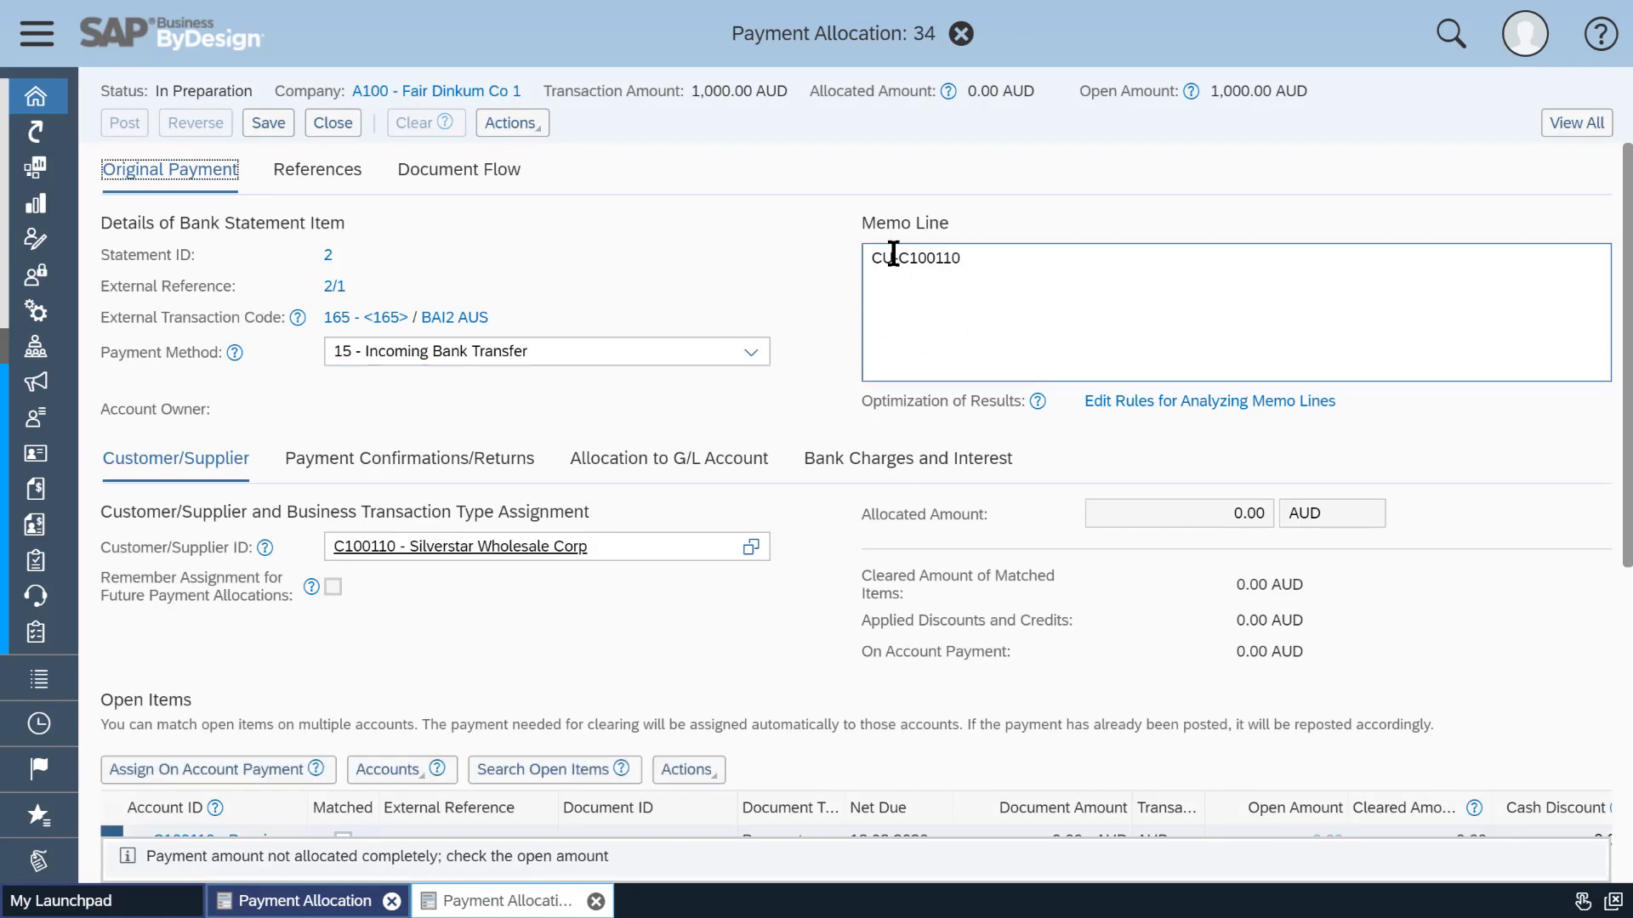
# In the memo line analysis rules, simulate a memo line with the CU- prefixed customer number and close the rules.
pyautogui.click(1178, 405)
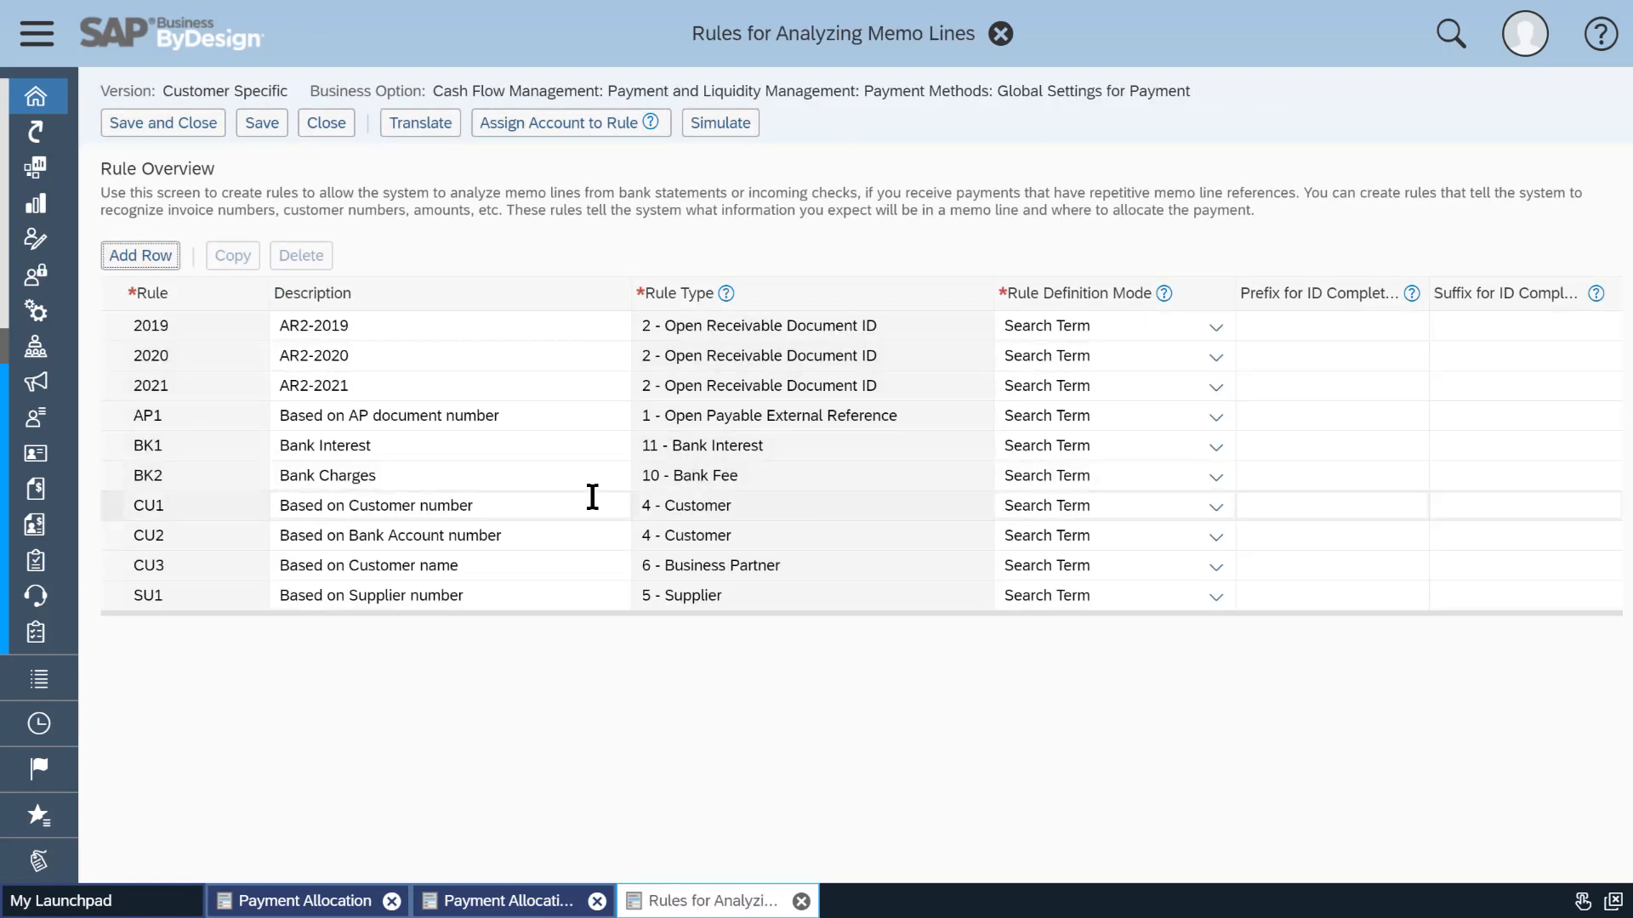
pyautogui.click(112, 502)
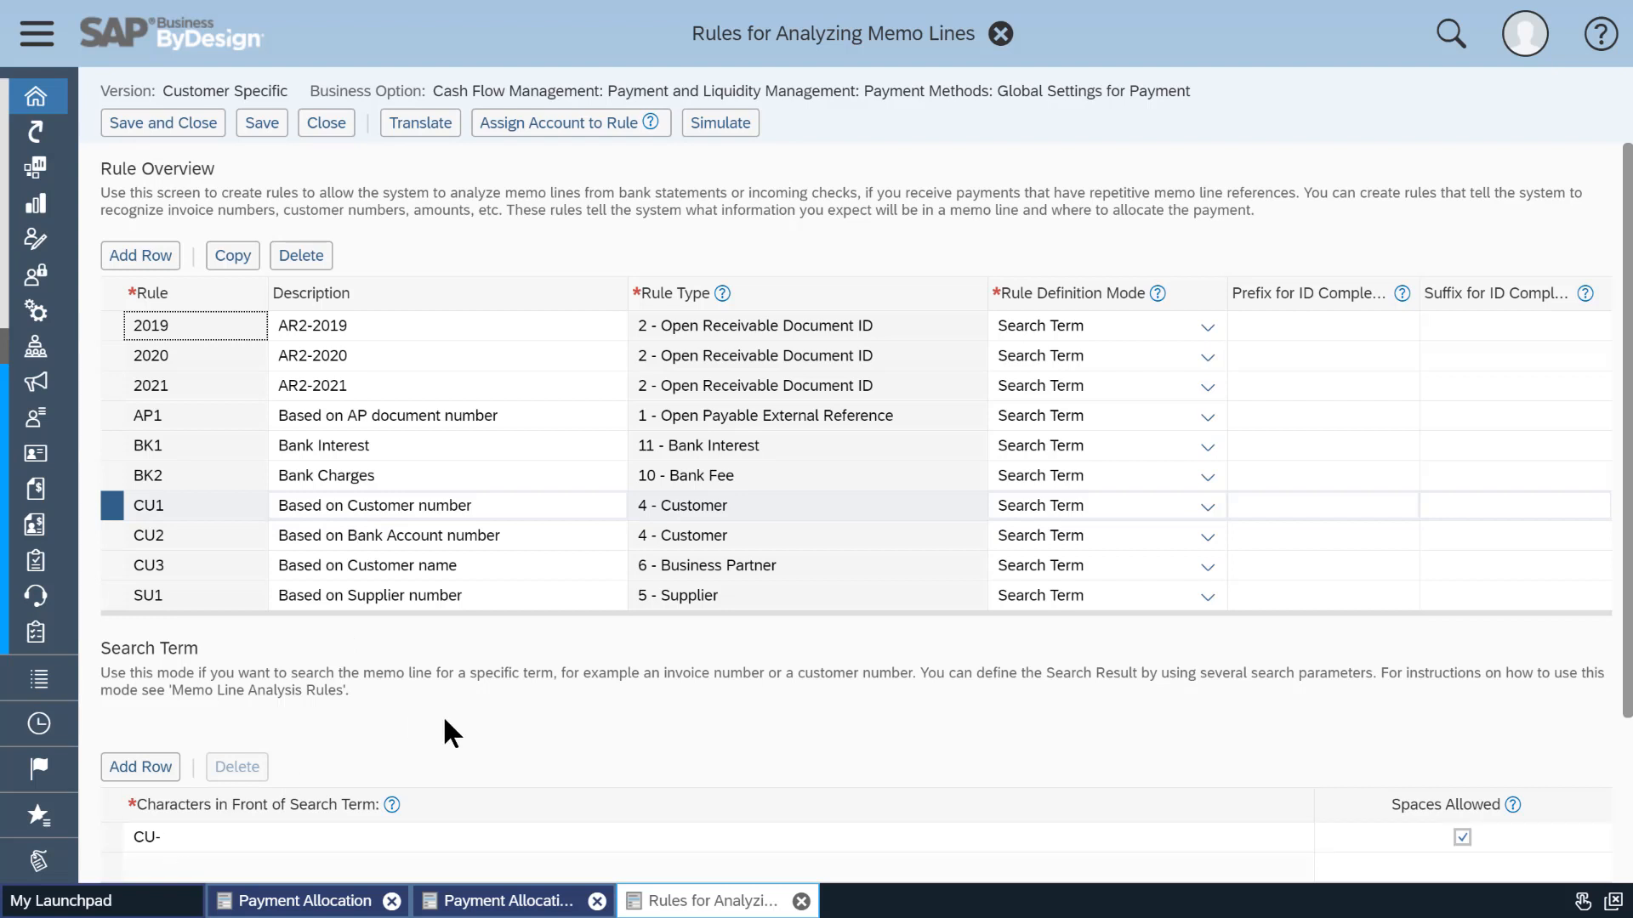
pyautogui.click(712, 128)
pyautogui.click(699, 264)
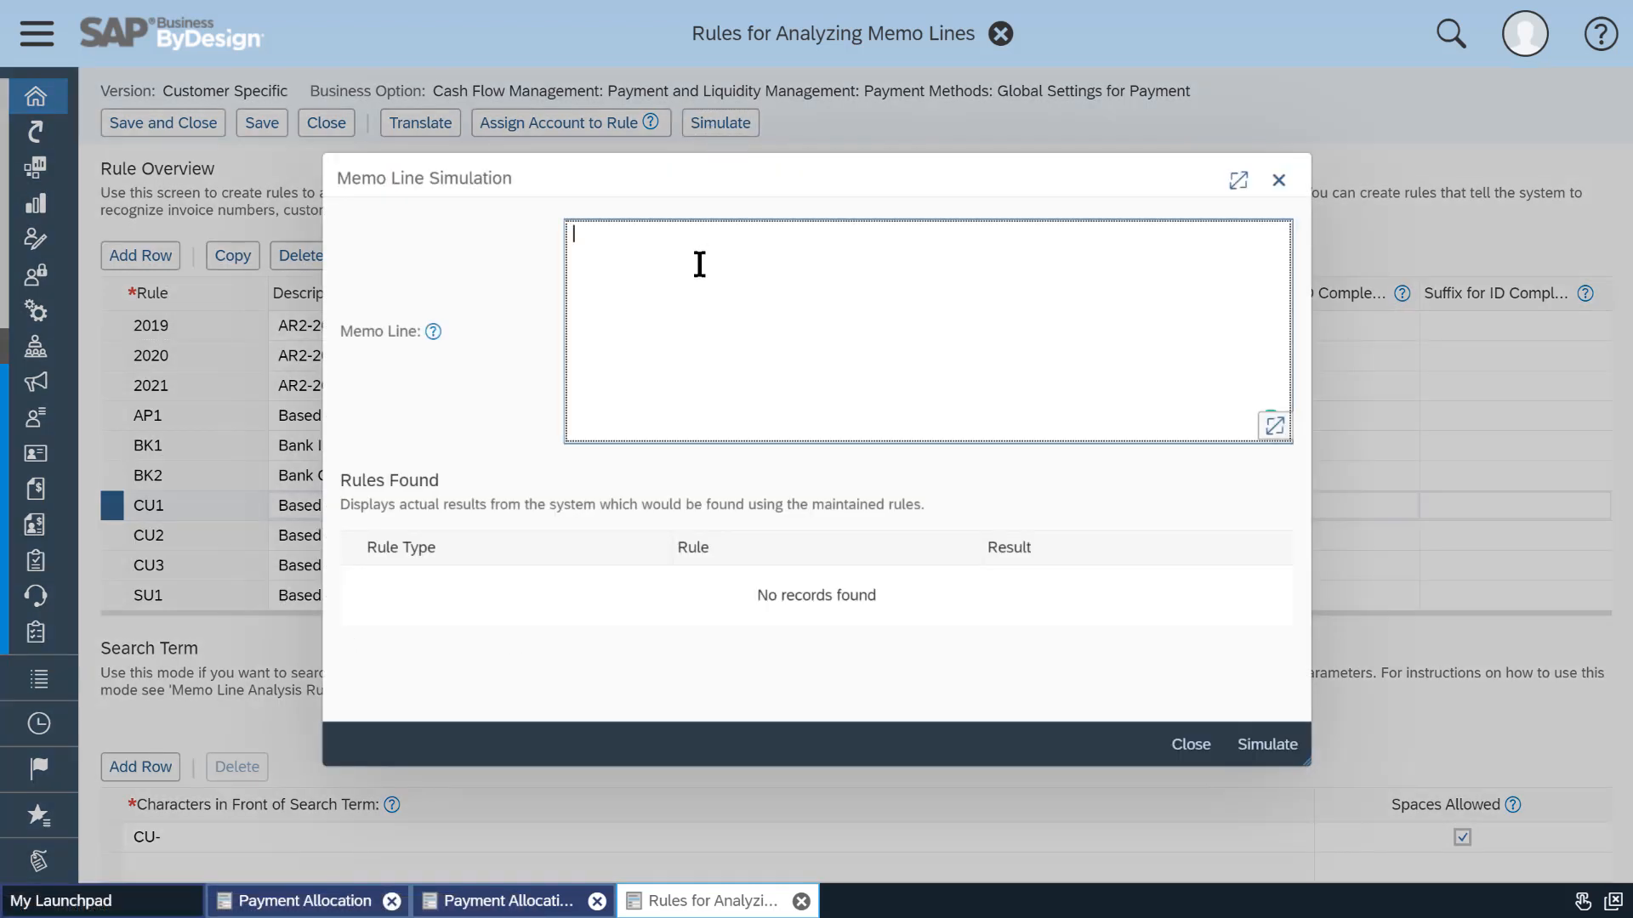
pyautogui.write('CU-C100110')
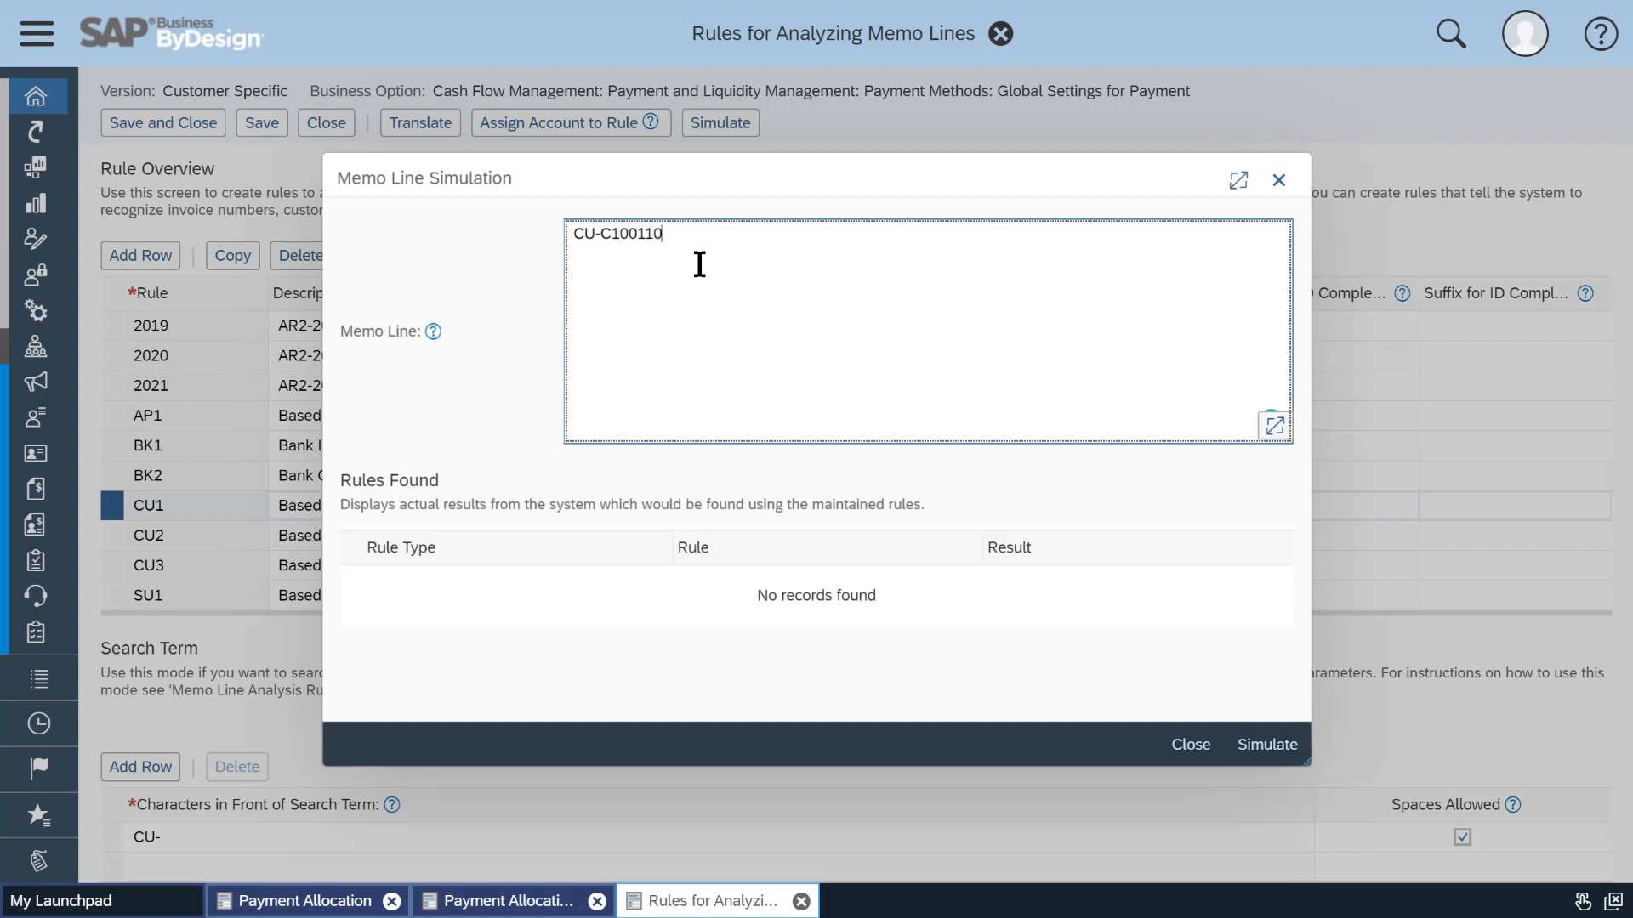
pyautogui.click(1247, 753)
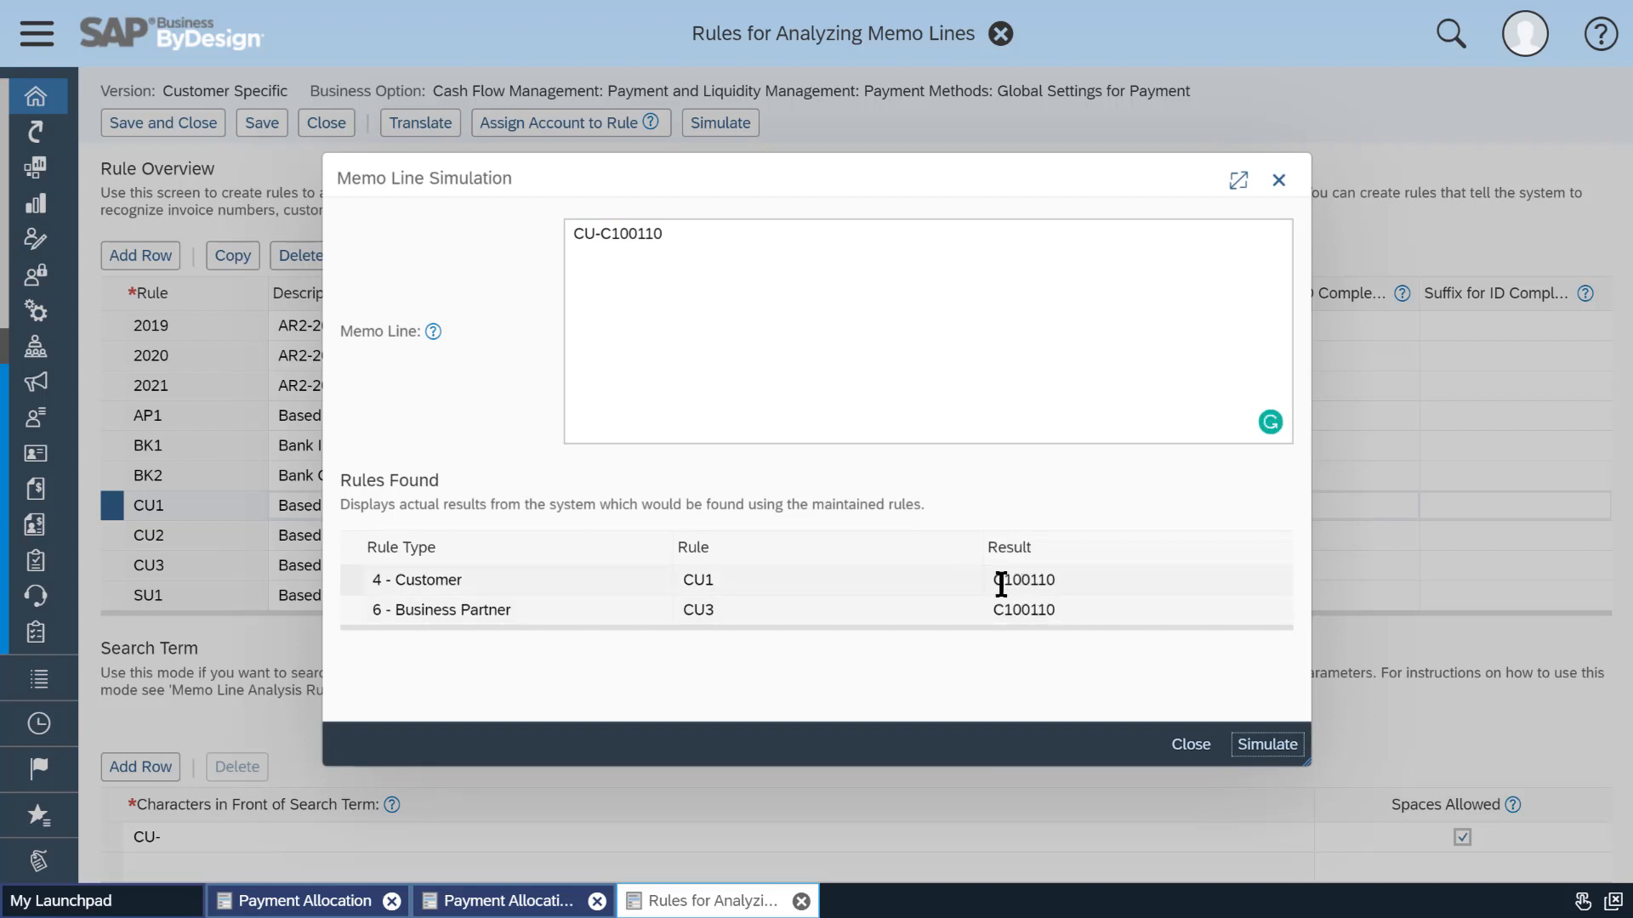
pyautogui.click(1191, 745)
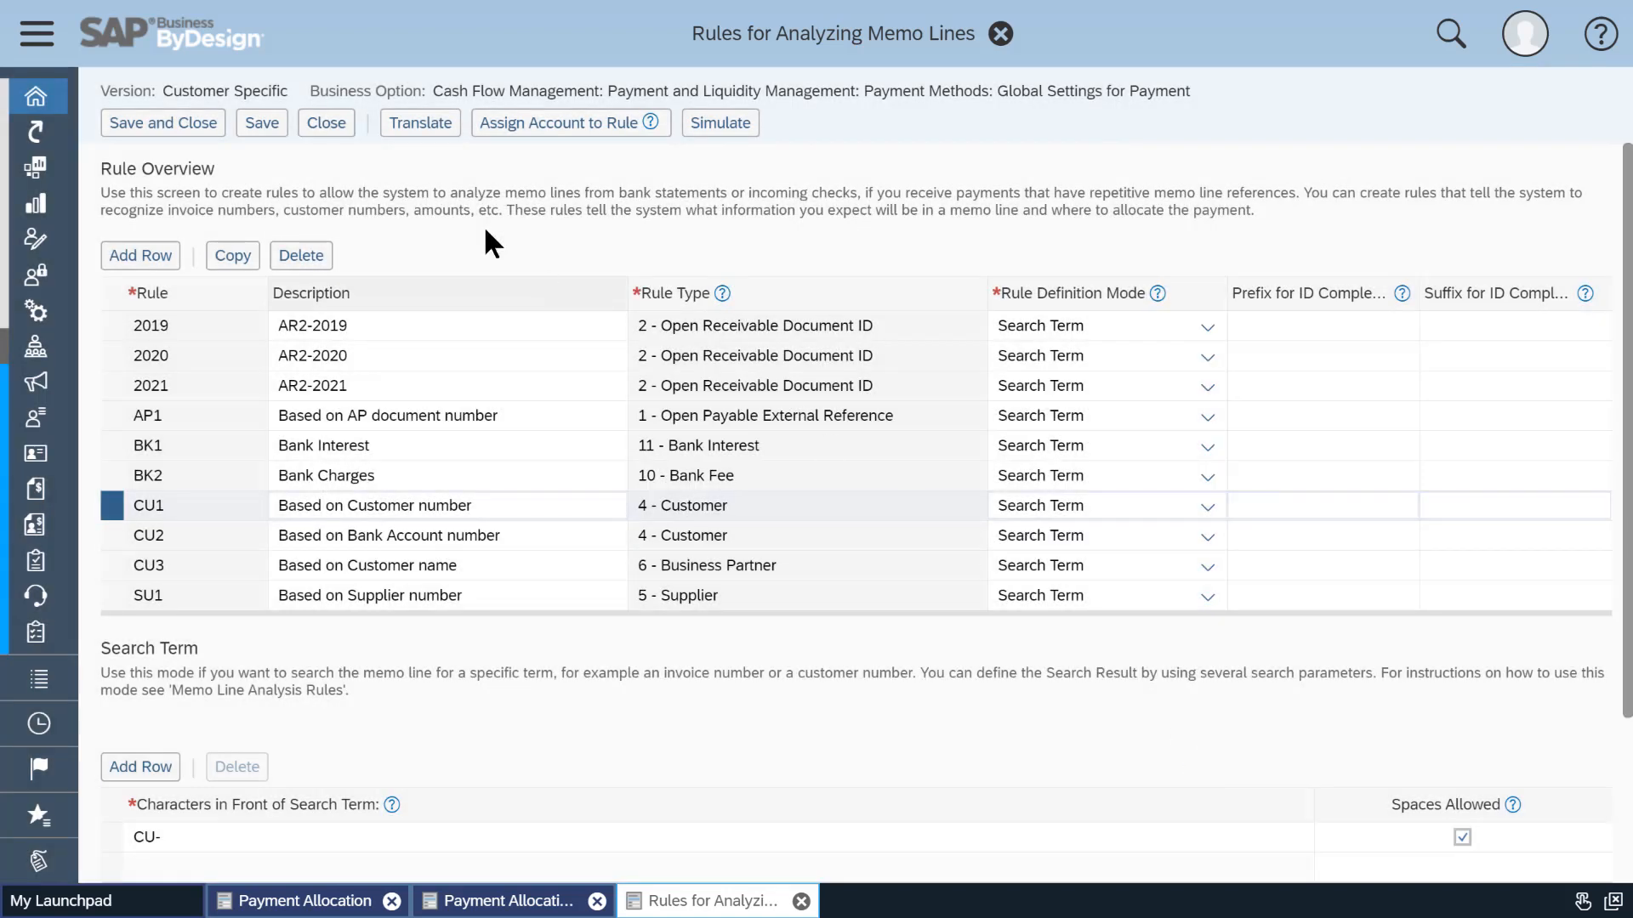
pyautogui.click(326, 122)
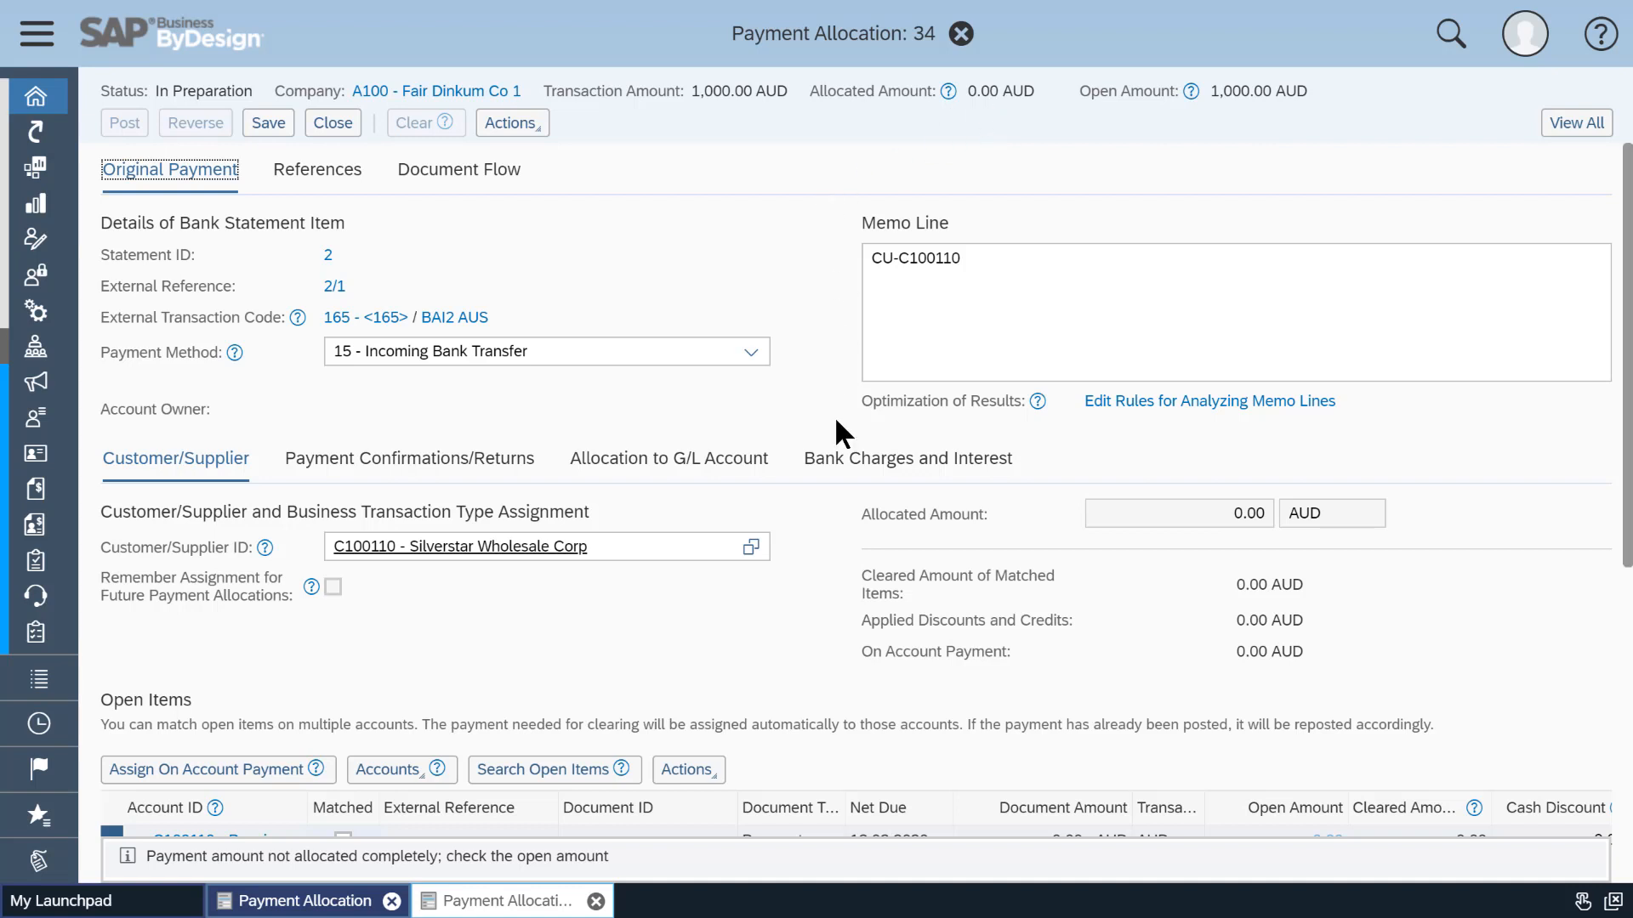
# Assign the 1,000.00 AUD payment on account to the customer.
pyautogui.scroll(-5, 837, 638)
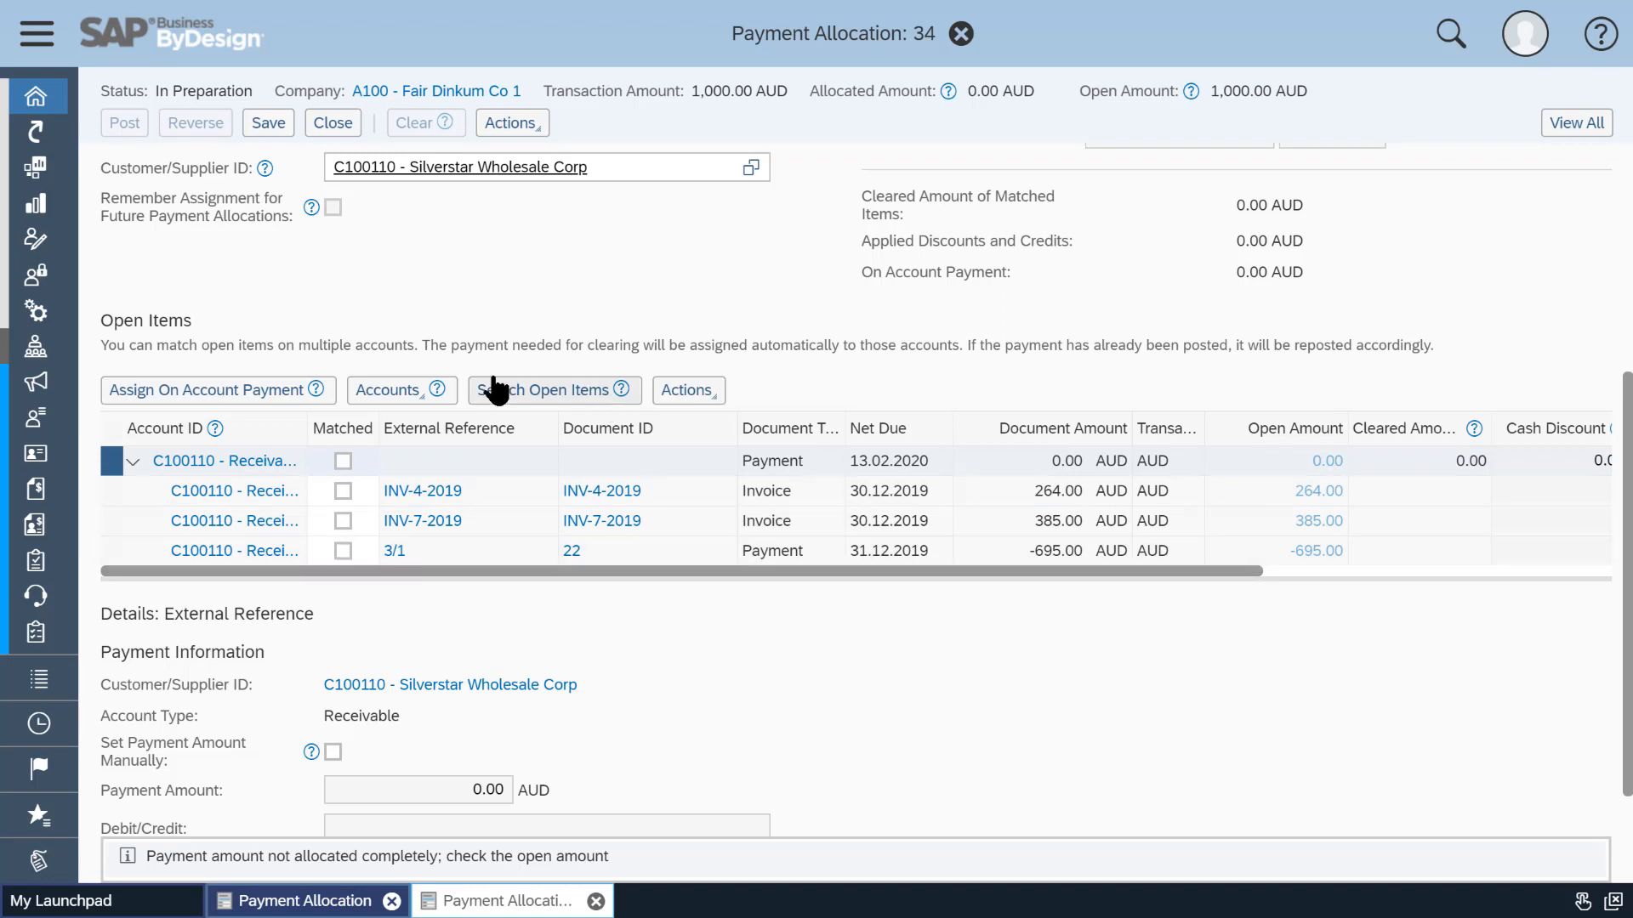
pyautogui.click(276, 393)
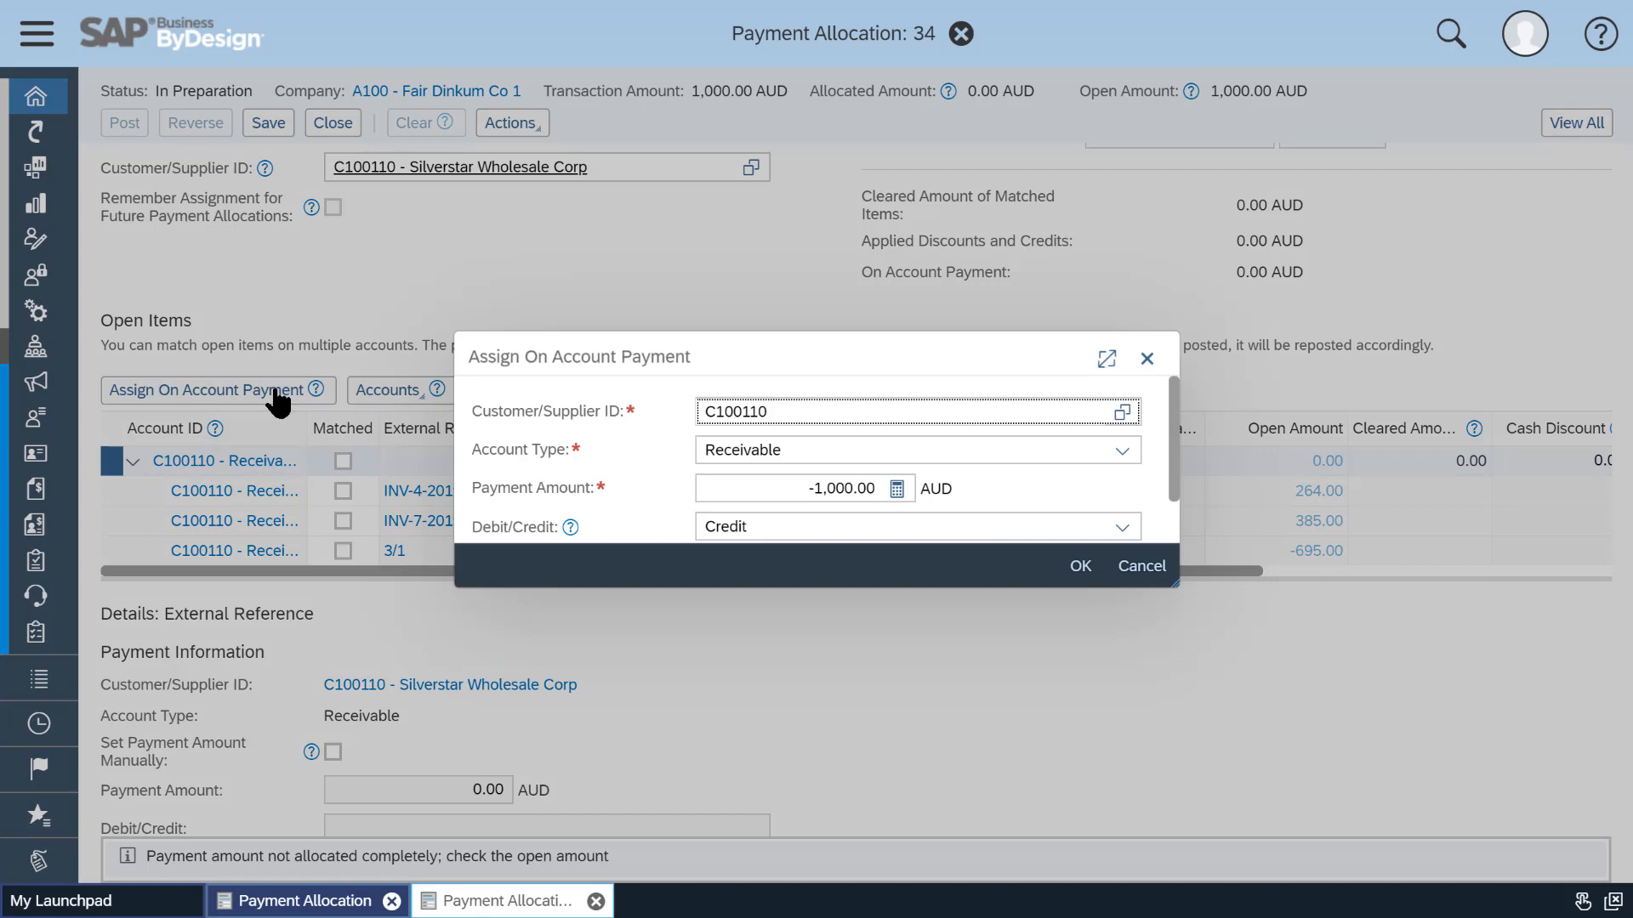
pyautogui.click(1076, 567)
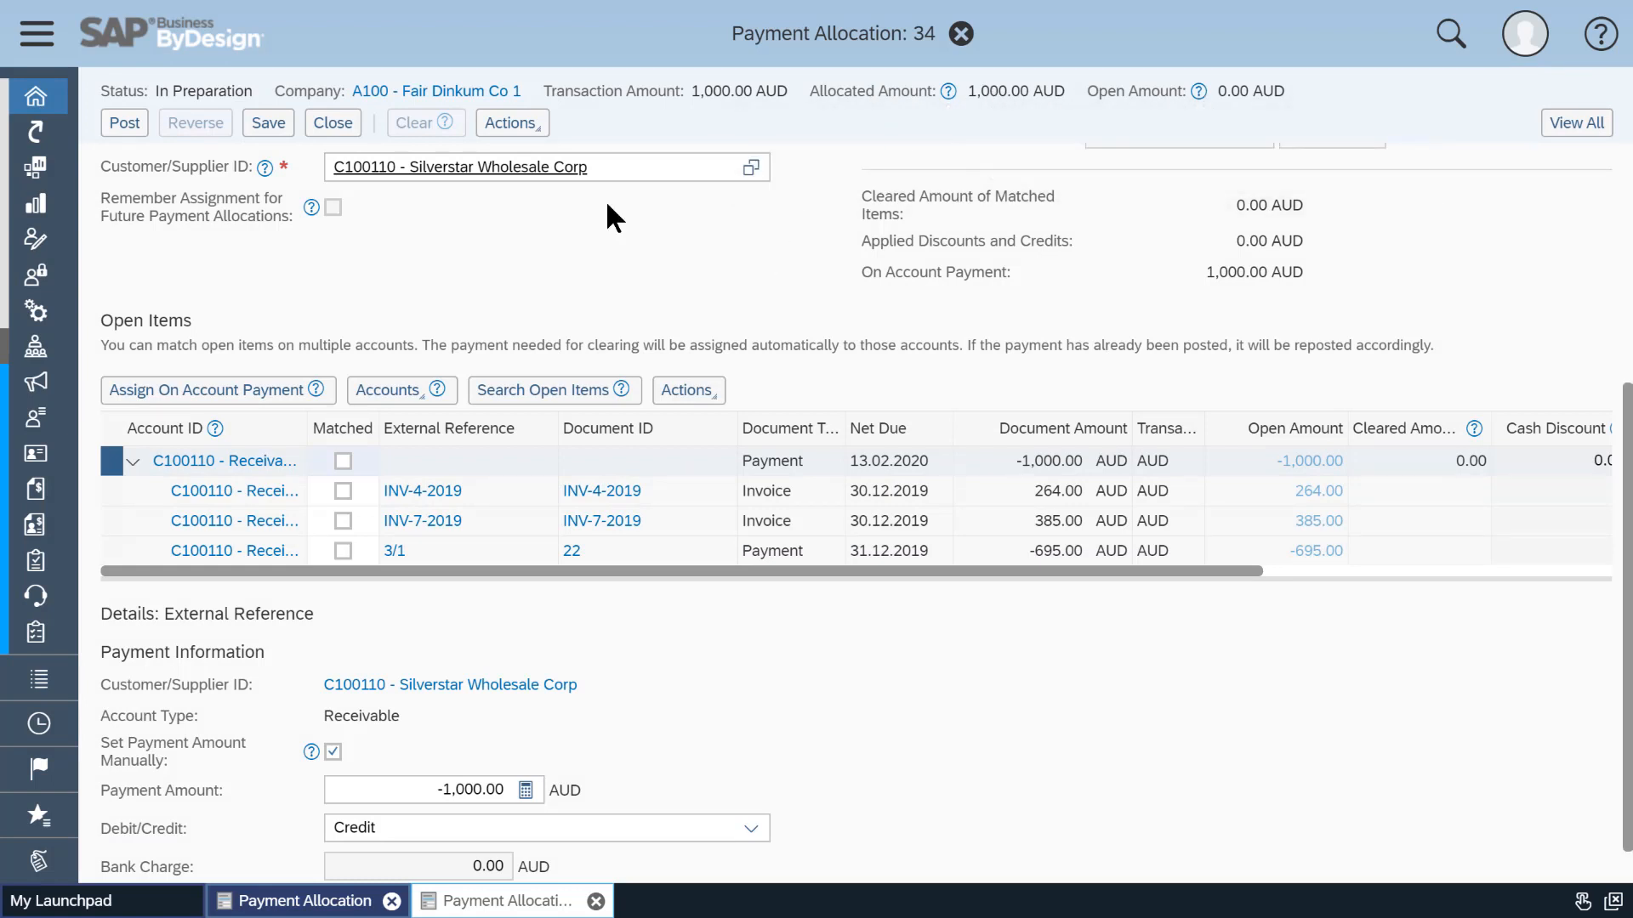
# Save and post payment allocation 34, then close it.
pyautogui.click(271, 125)
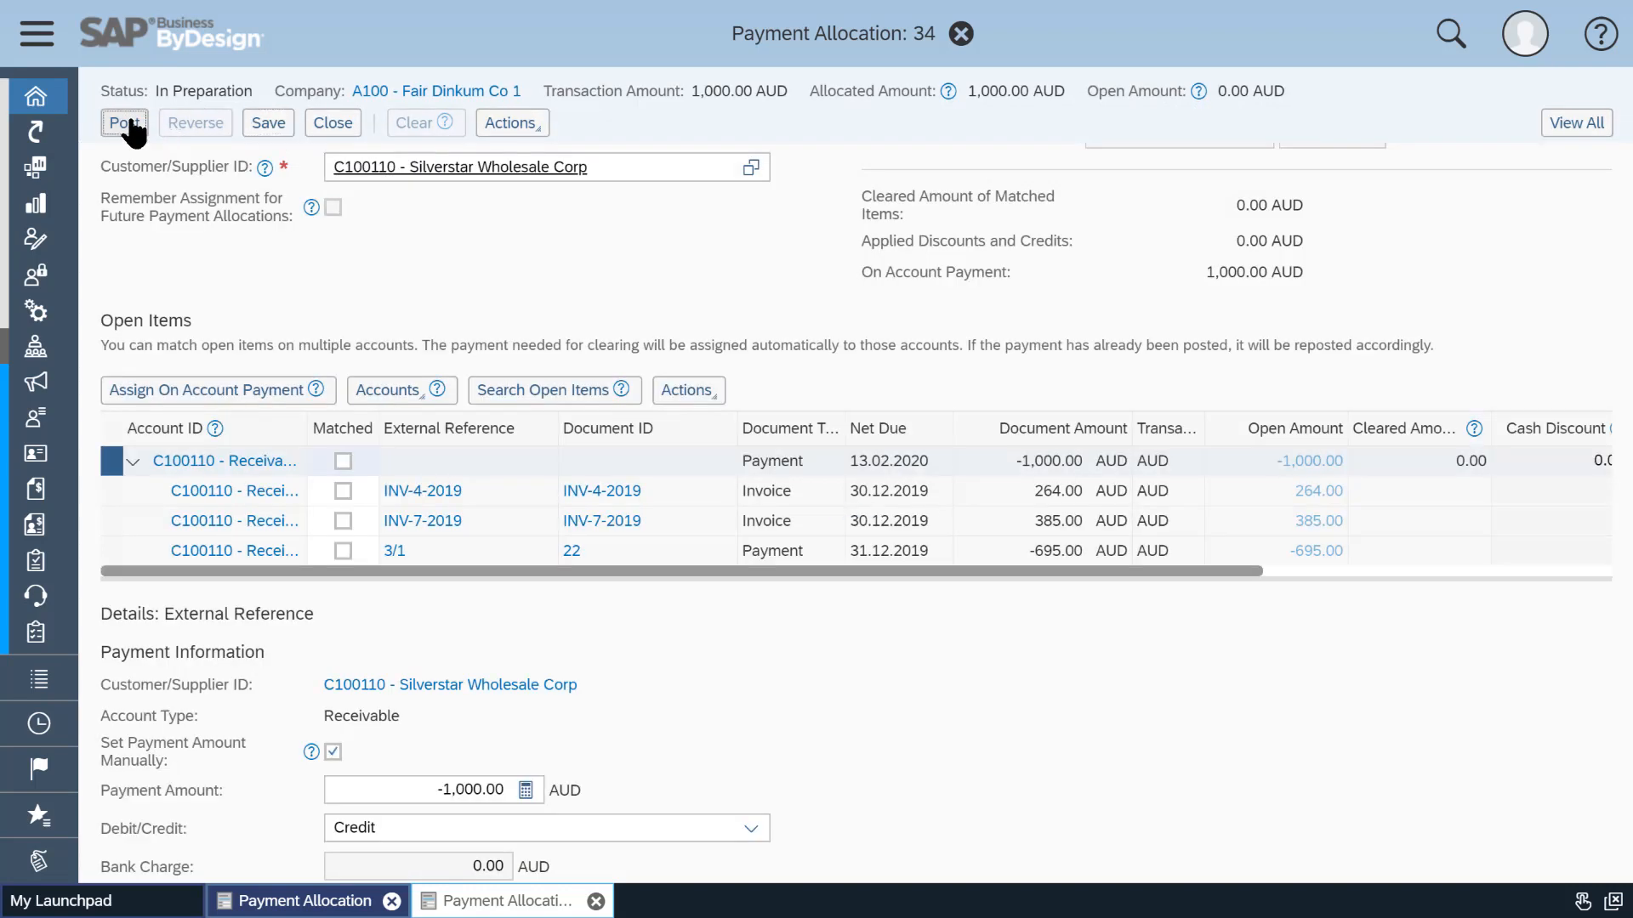
pyautogui.click(128, 124)
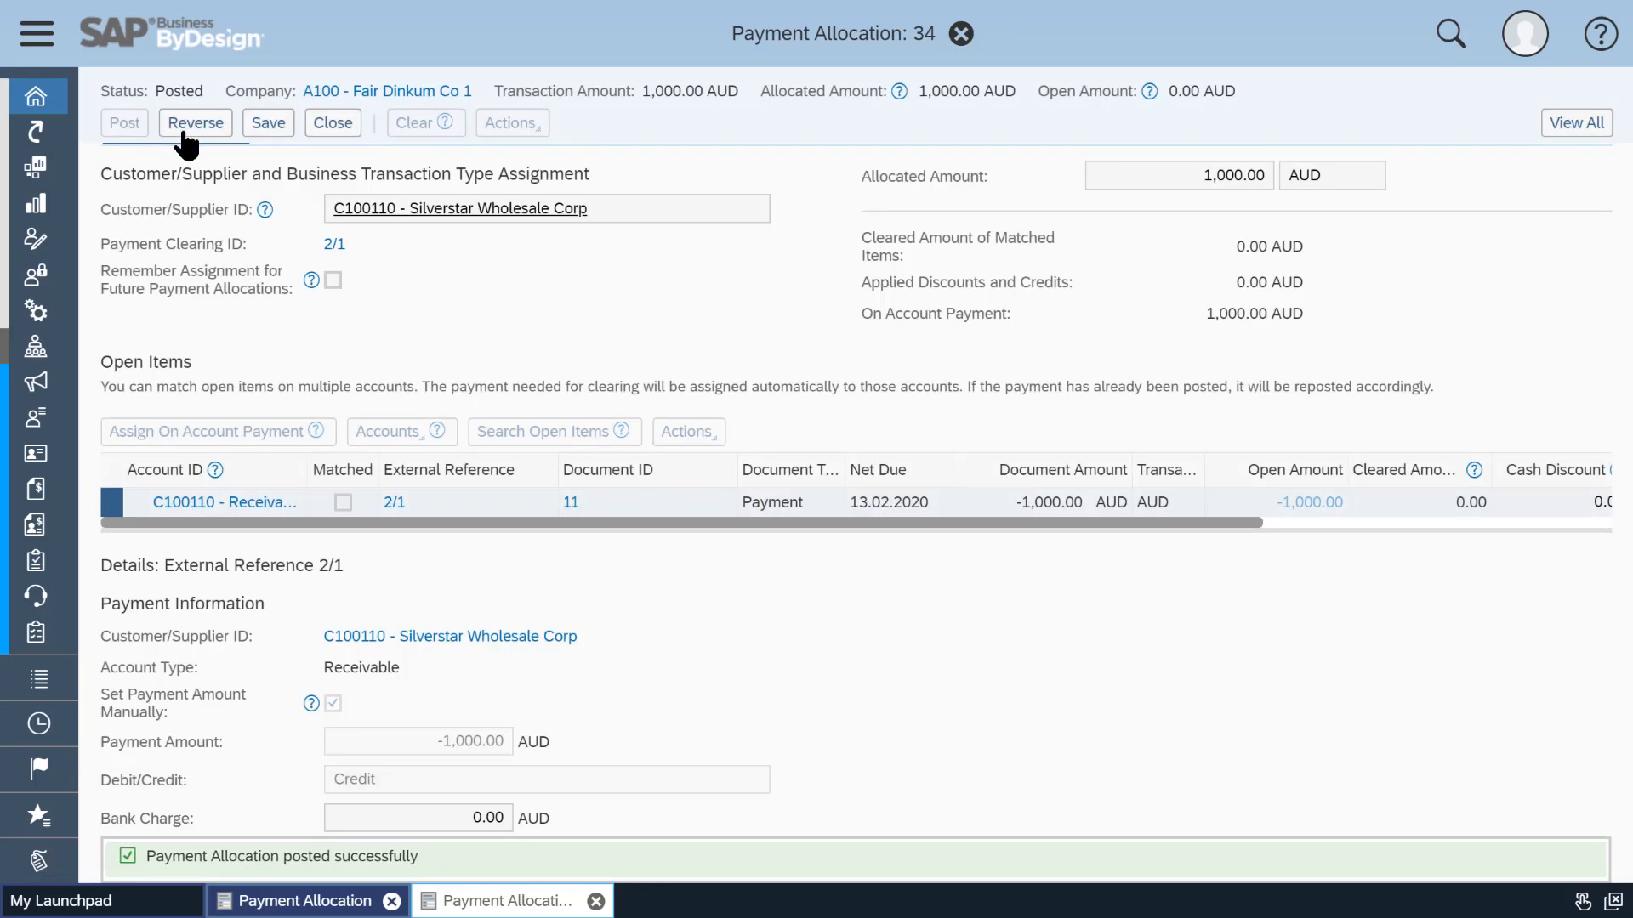
pyautogui.click(333, 124)
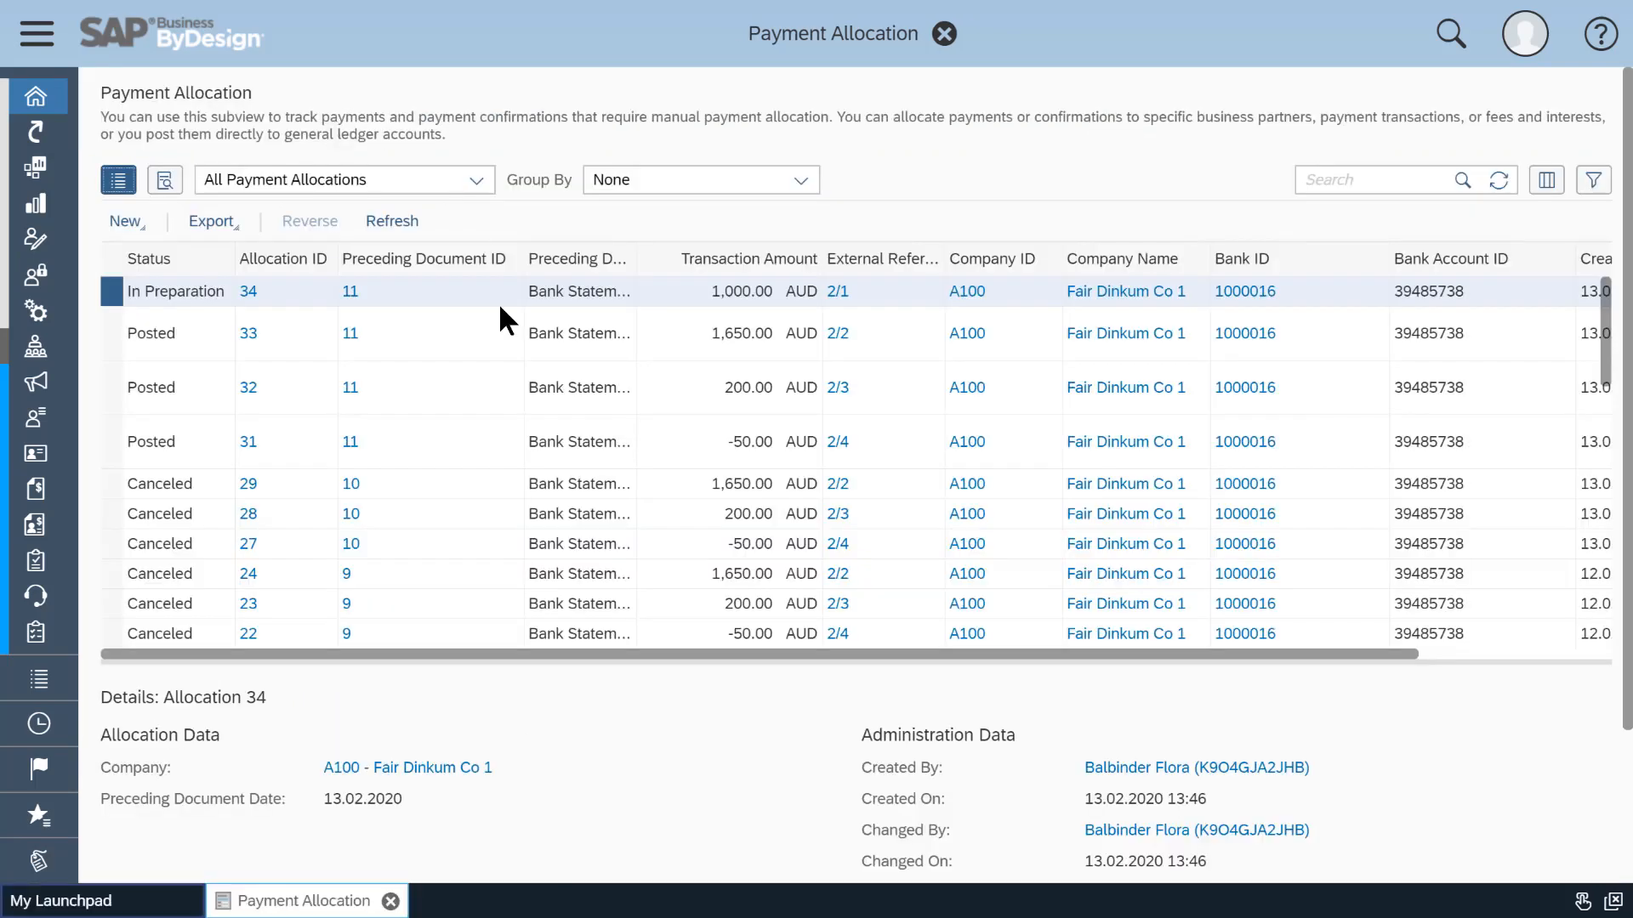
# Refresh the payment allocation list and review the bank charges and interest details of posted allocation 32.
pyautogui.click(1490, 181)
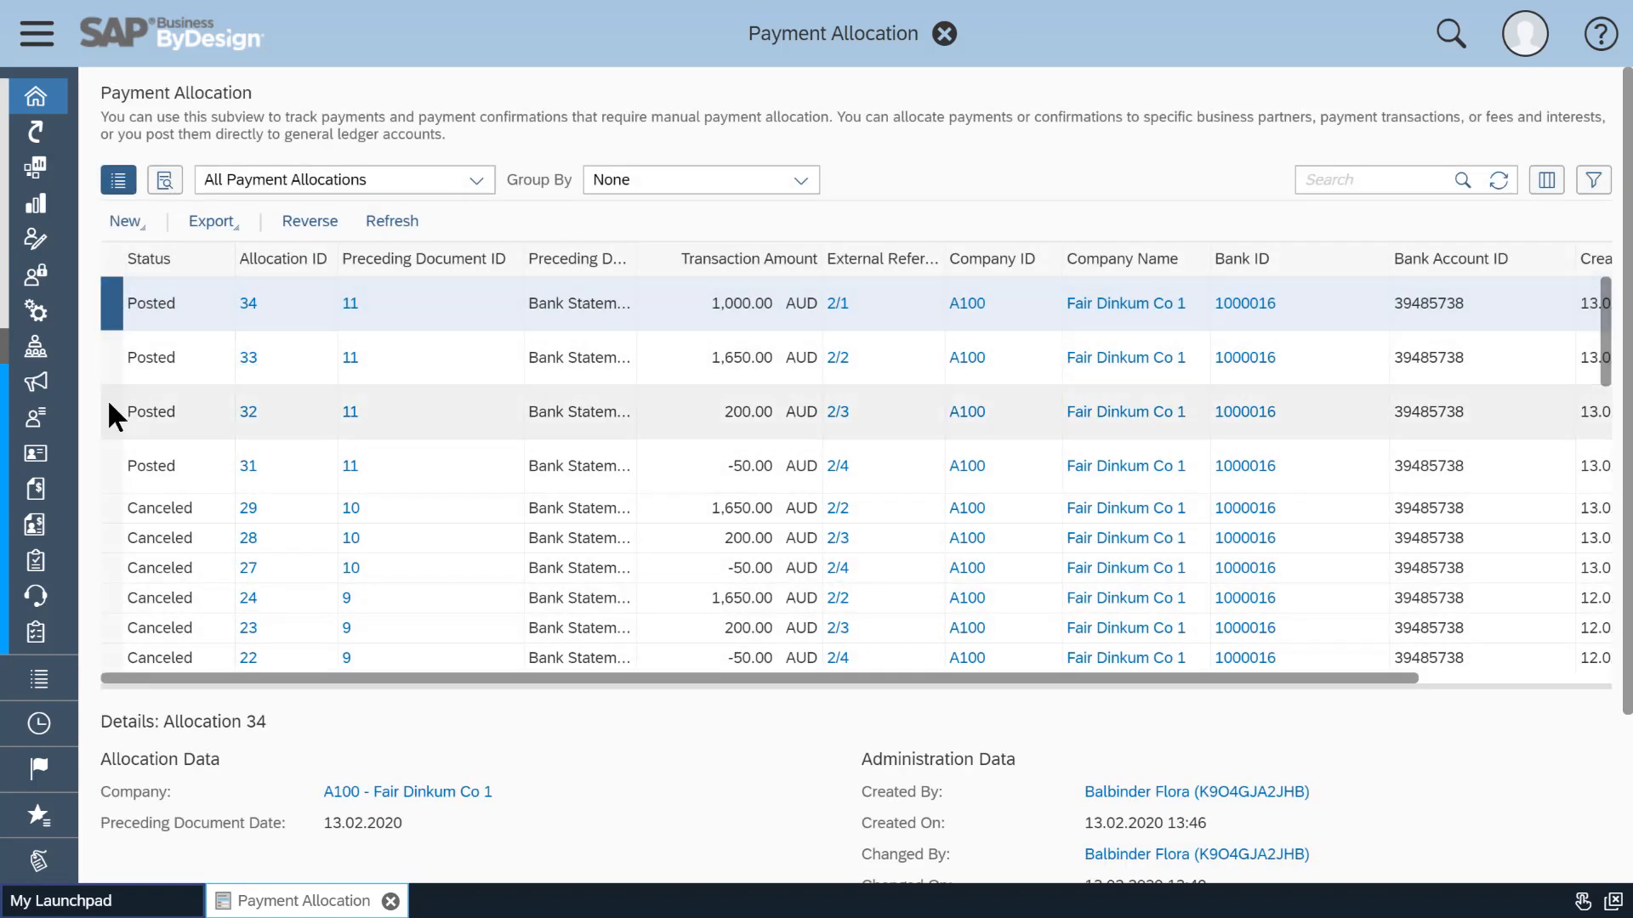
pyautogui.click(107, 361)
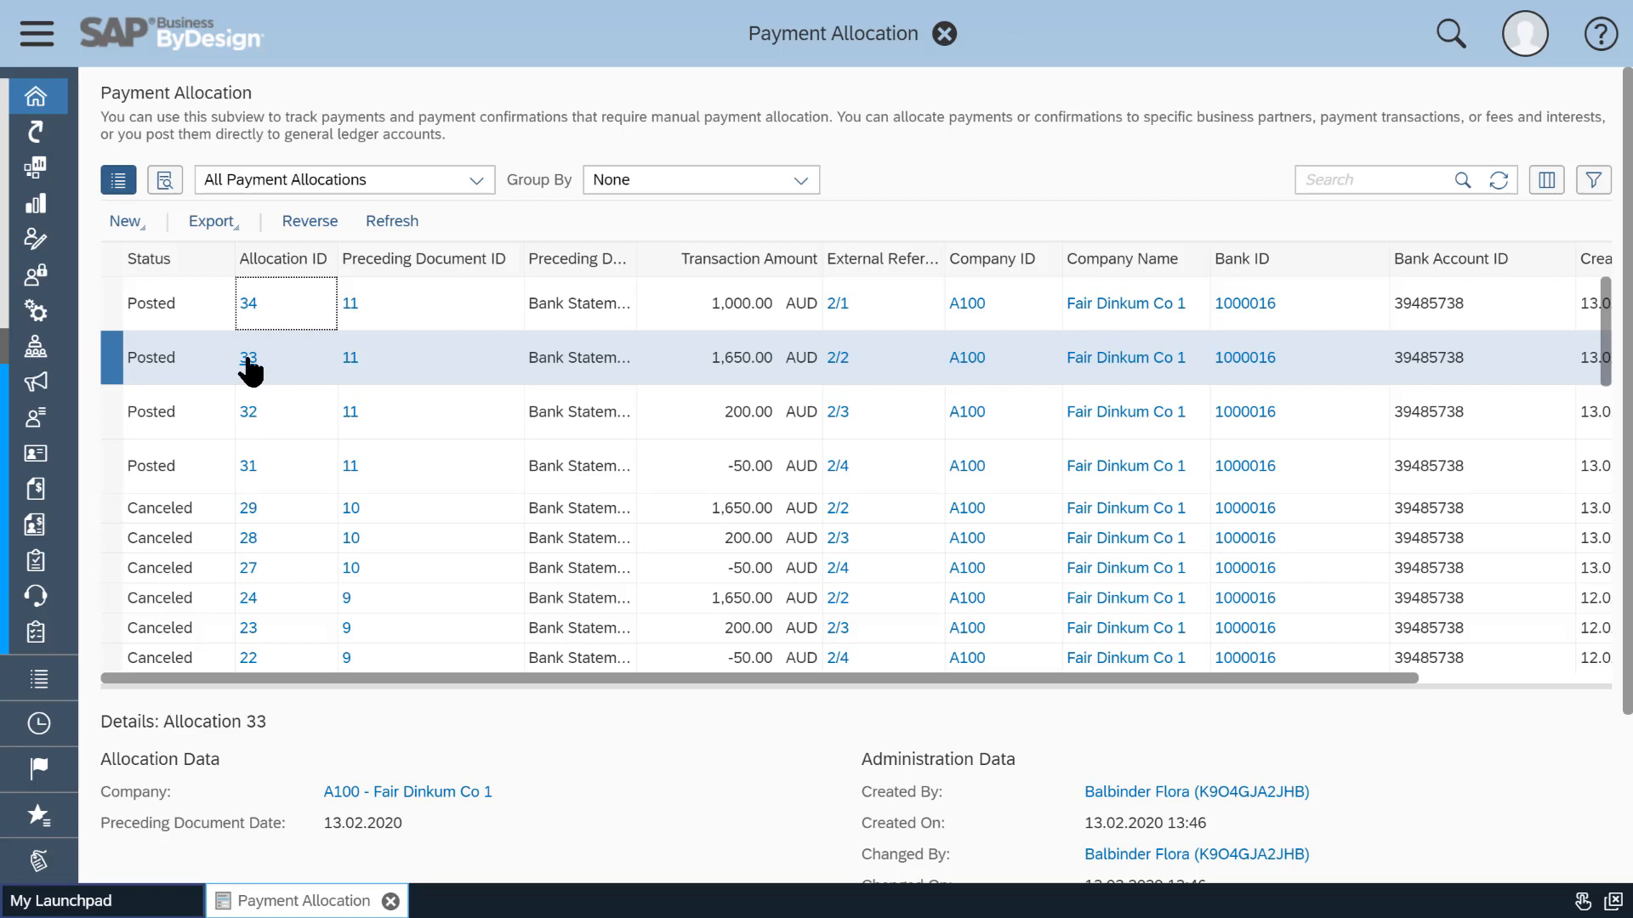
pyautogui.click(297, 415)
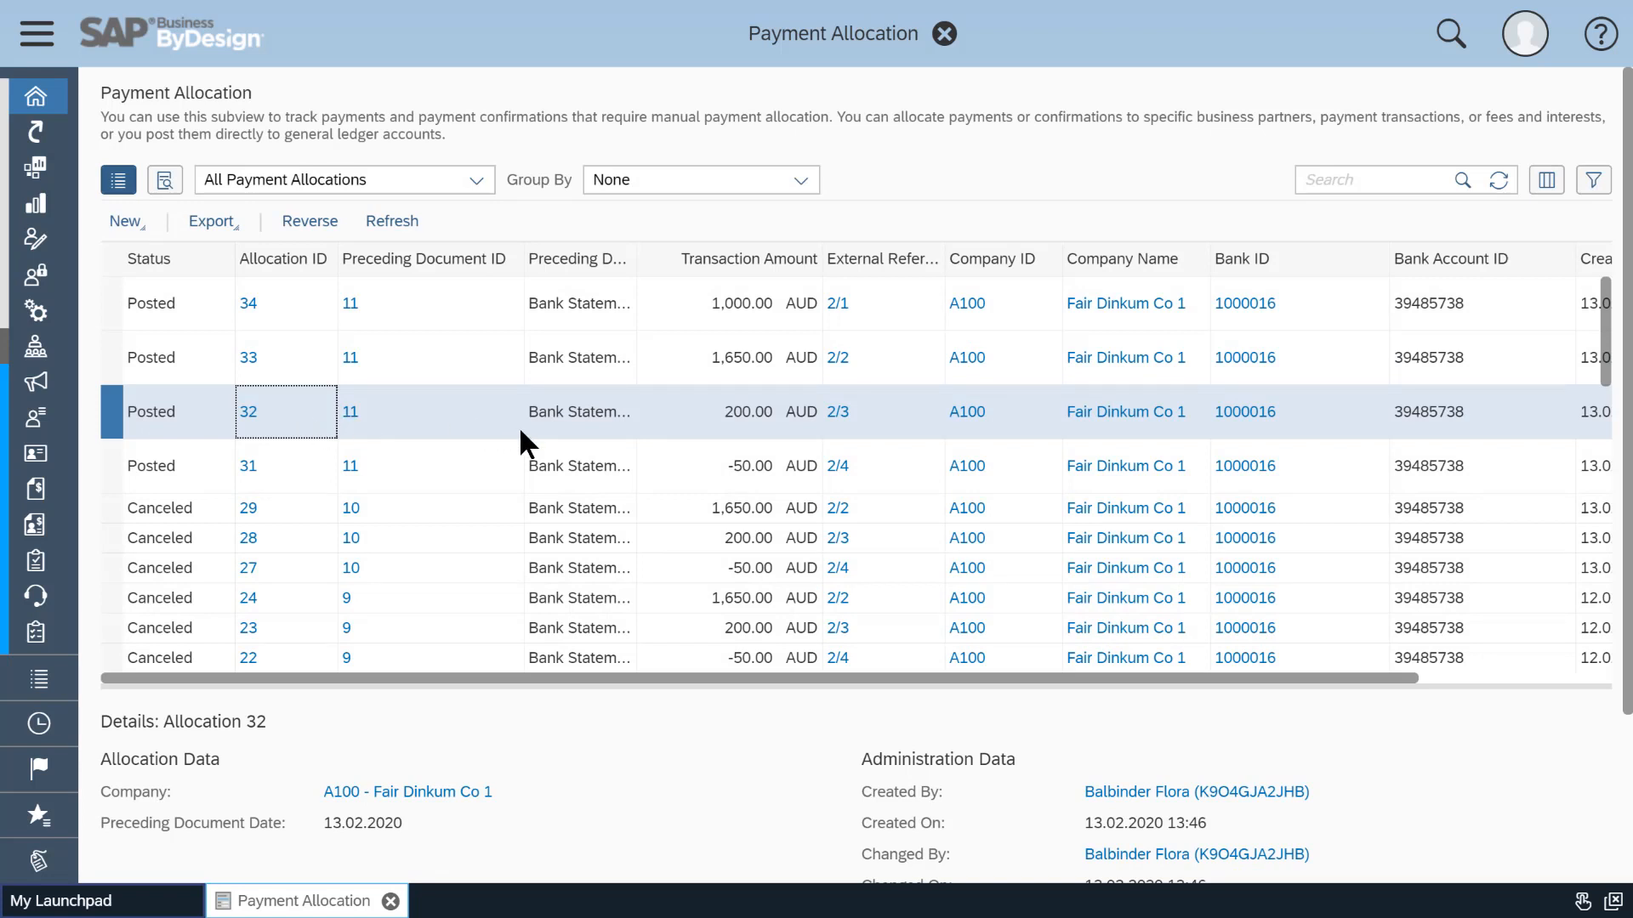
pyautogui.click(248, 413)
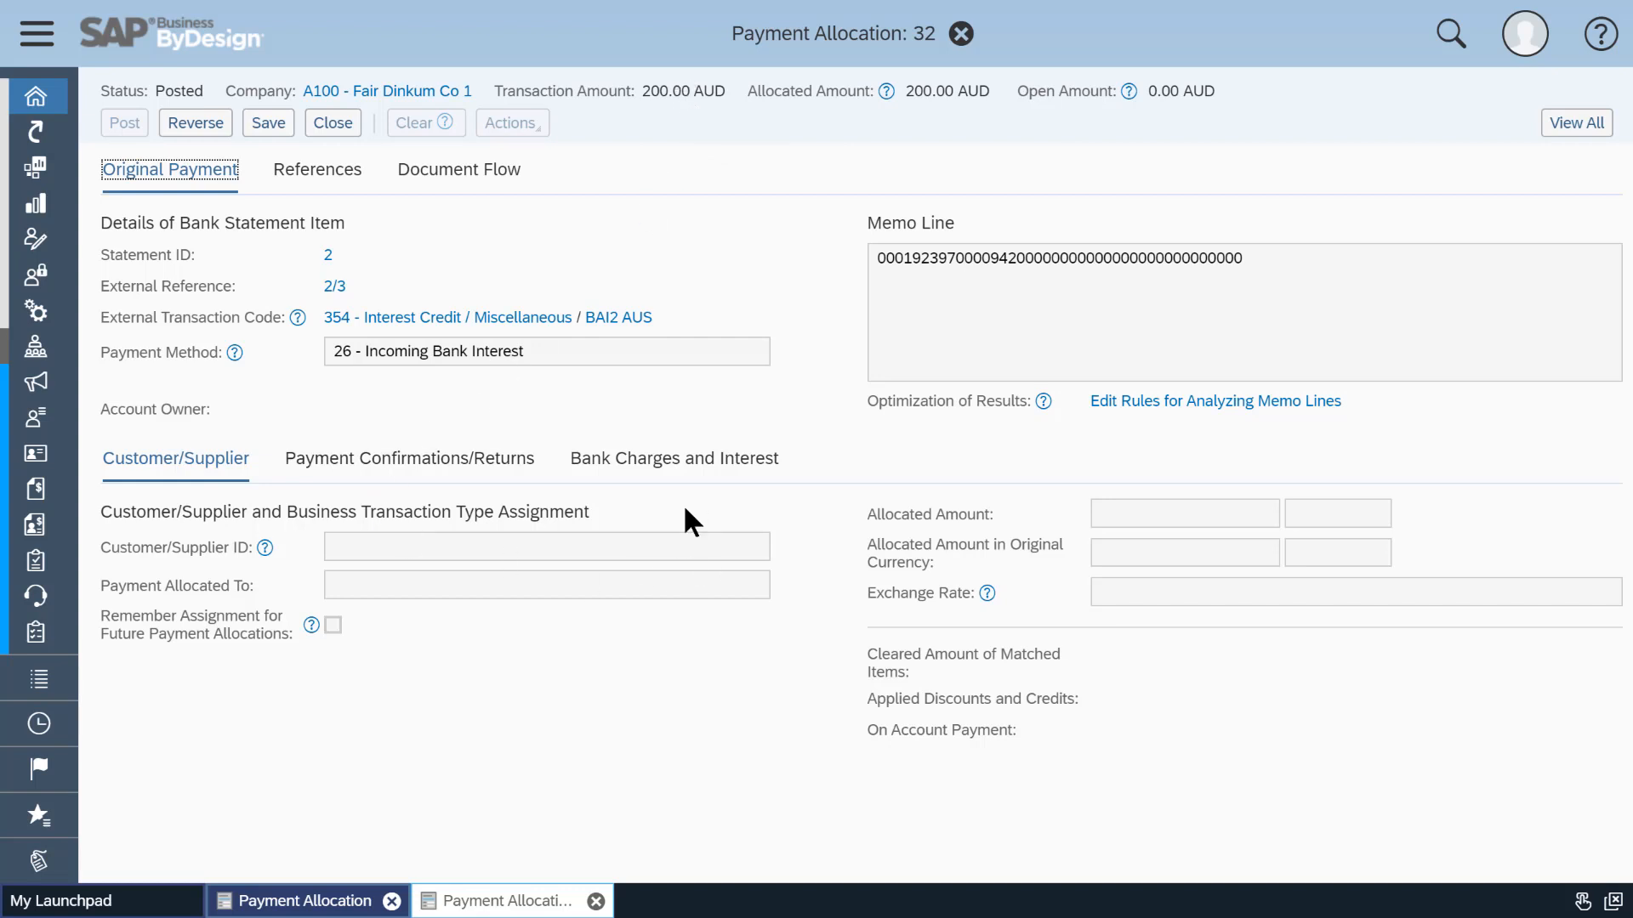
pyautogui.click(661, 463)
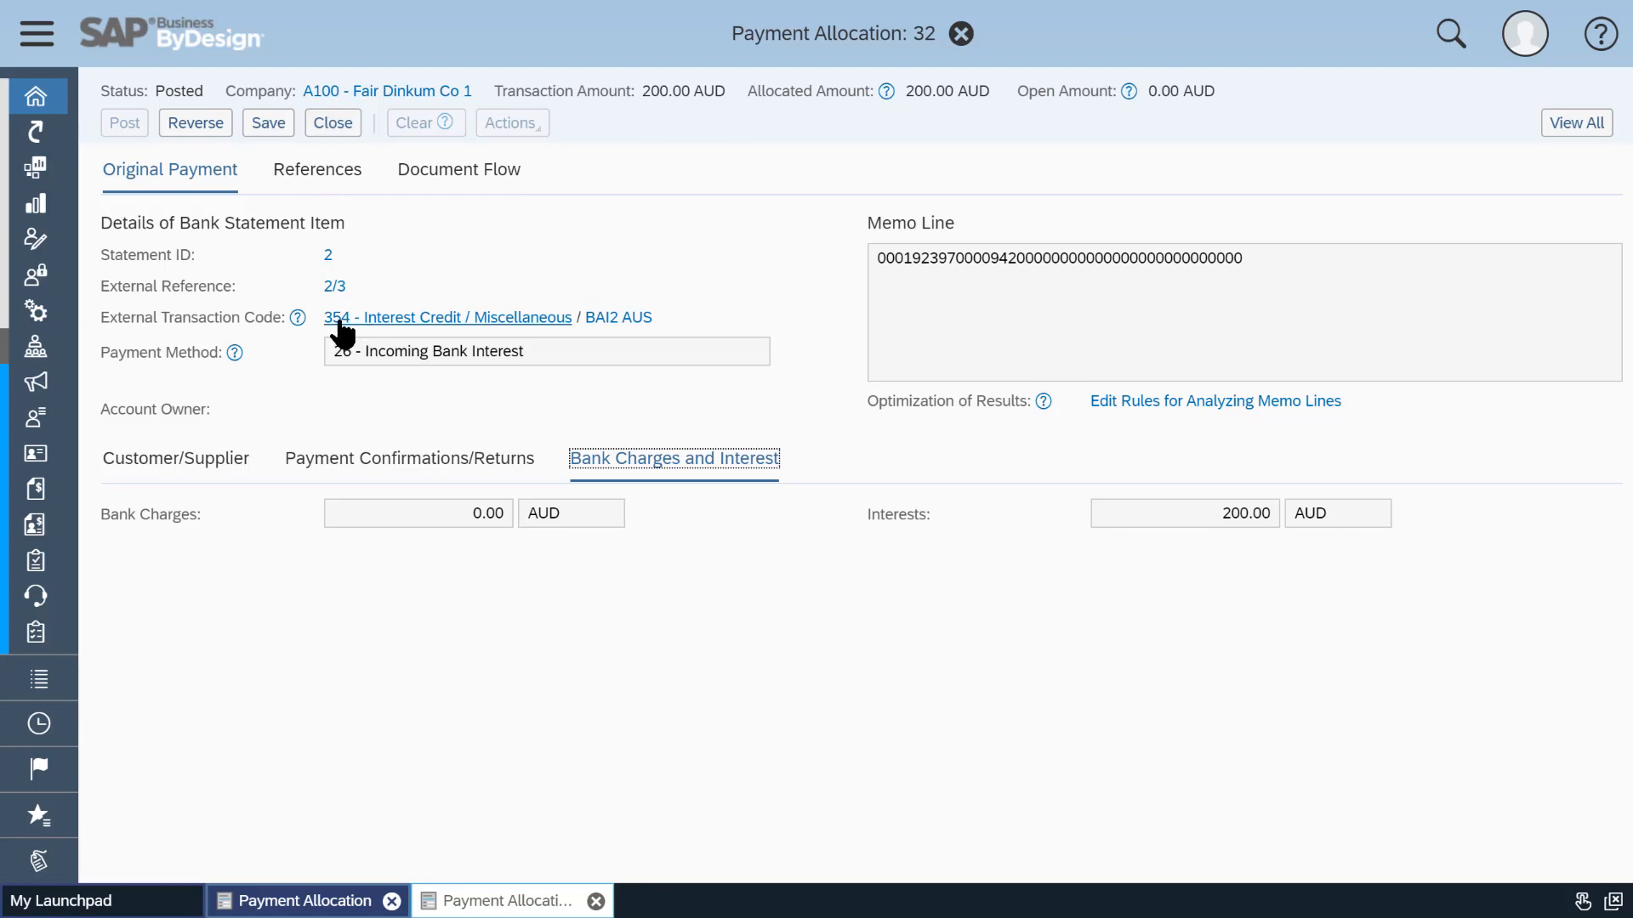
pyautogui.click(331, 126)
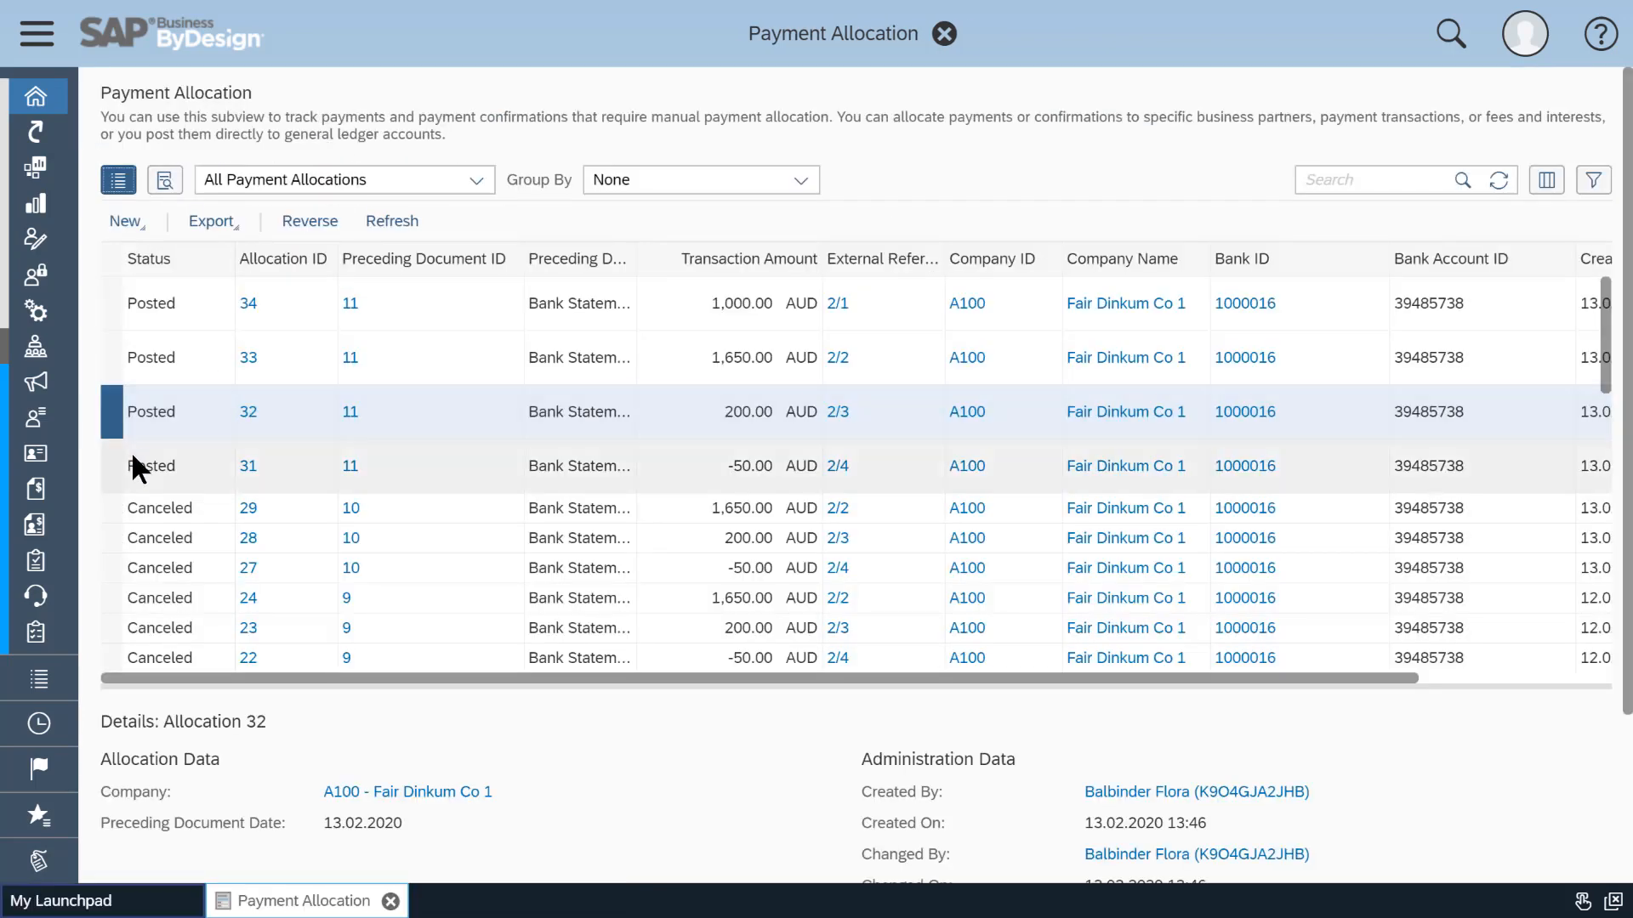
# Review the bank charges and interest details of posted allocation 31, then close it and the Payment Allocation view.
pyautogui.click(107, 466)
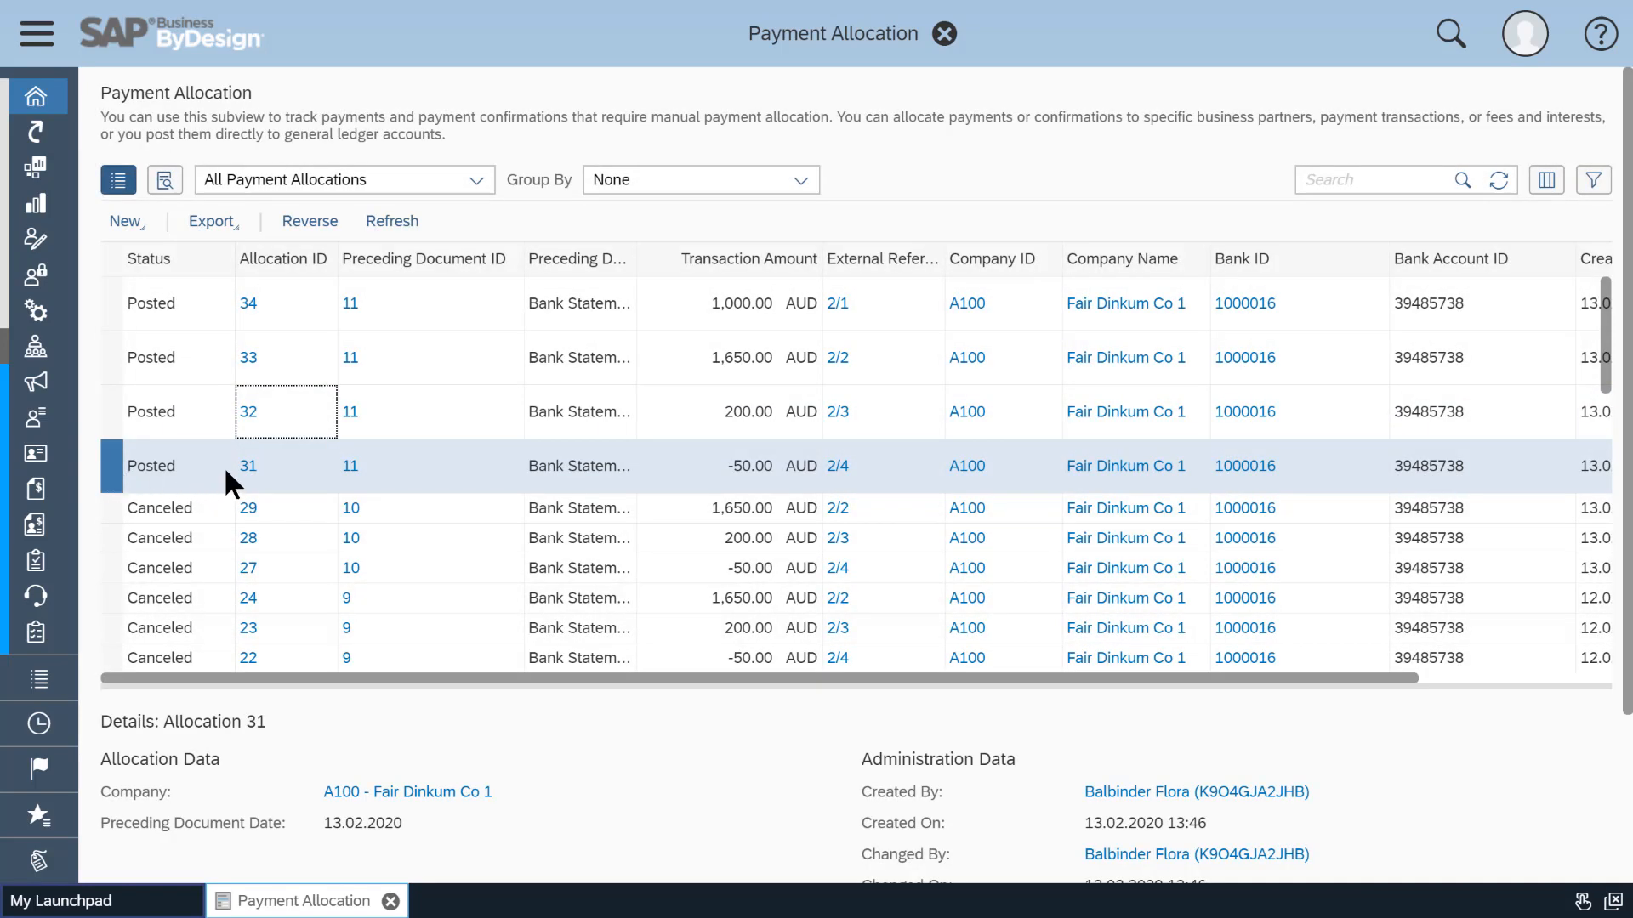
pyautogui.click(247, 466)
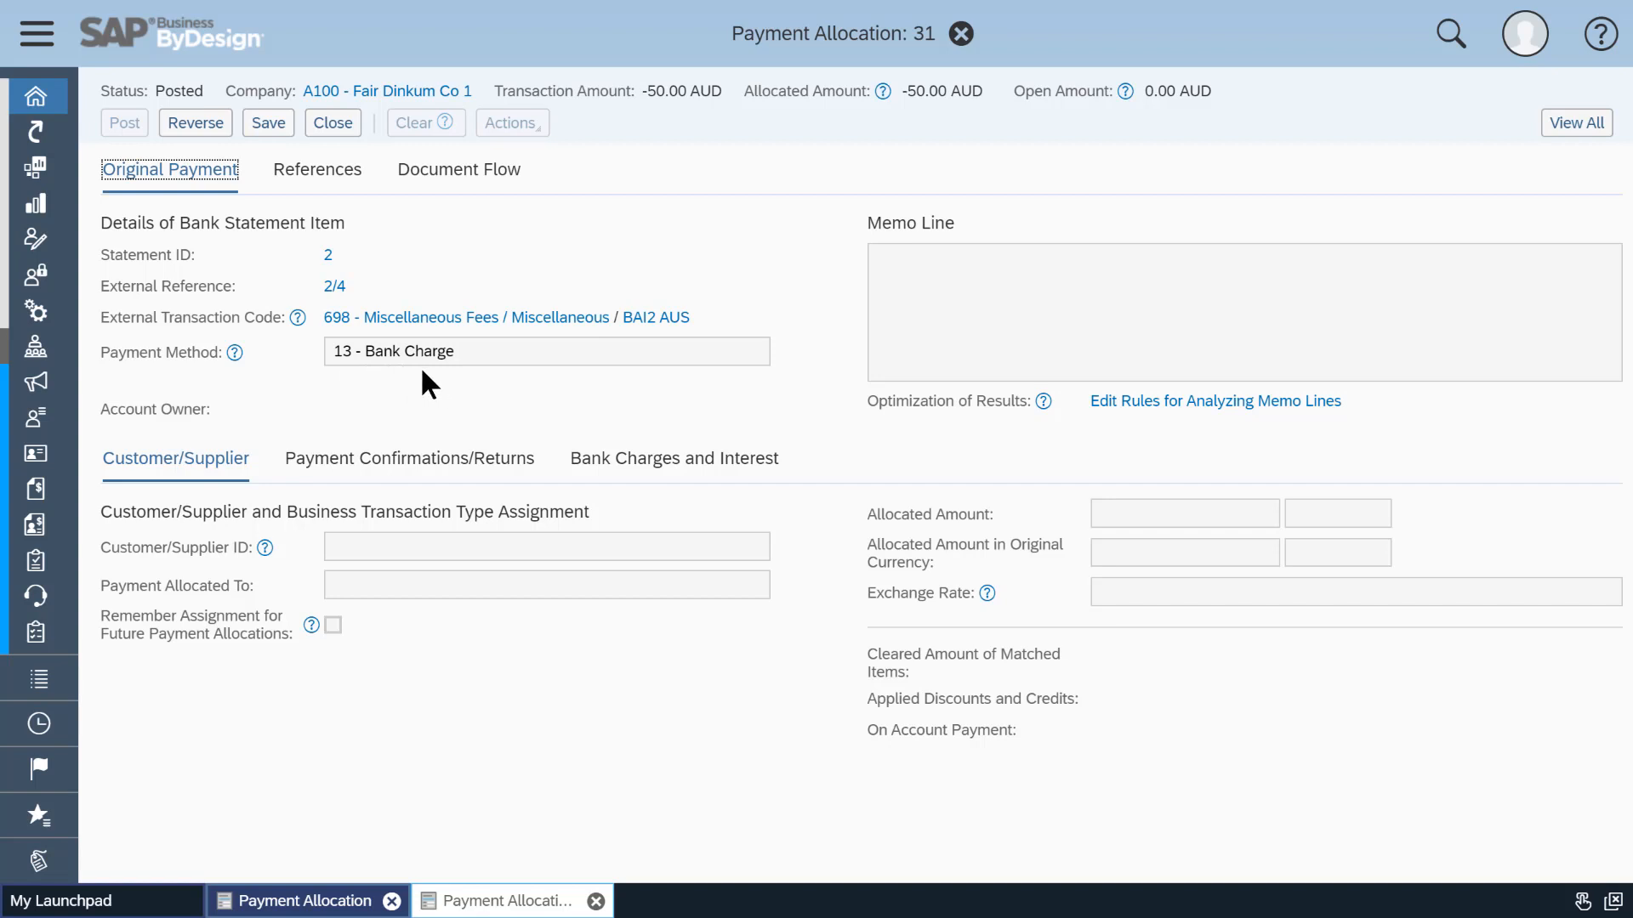
pyautogui.click(673, 473)
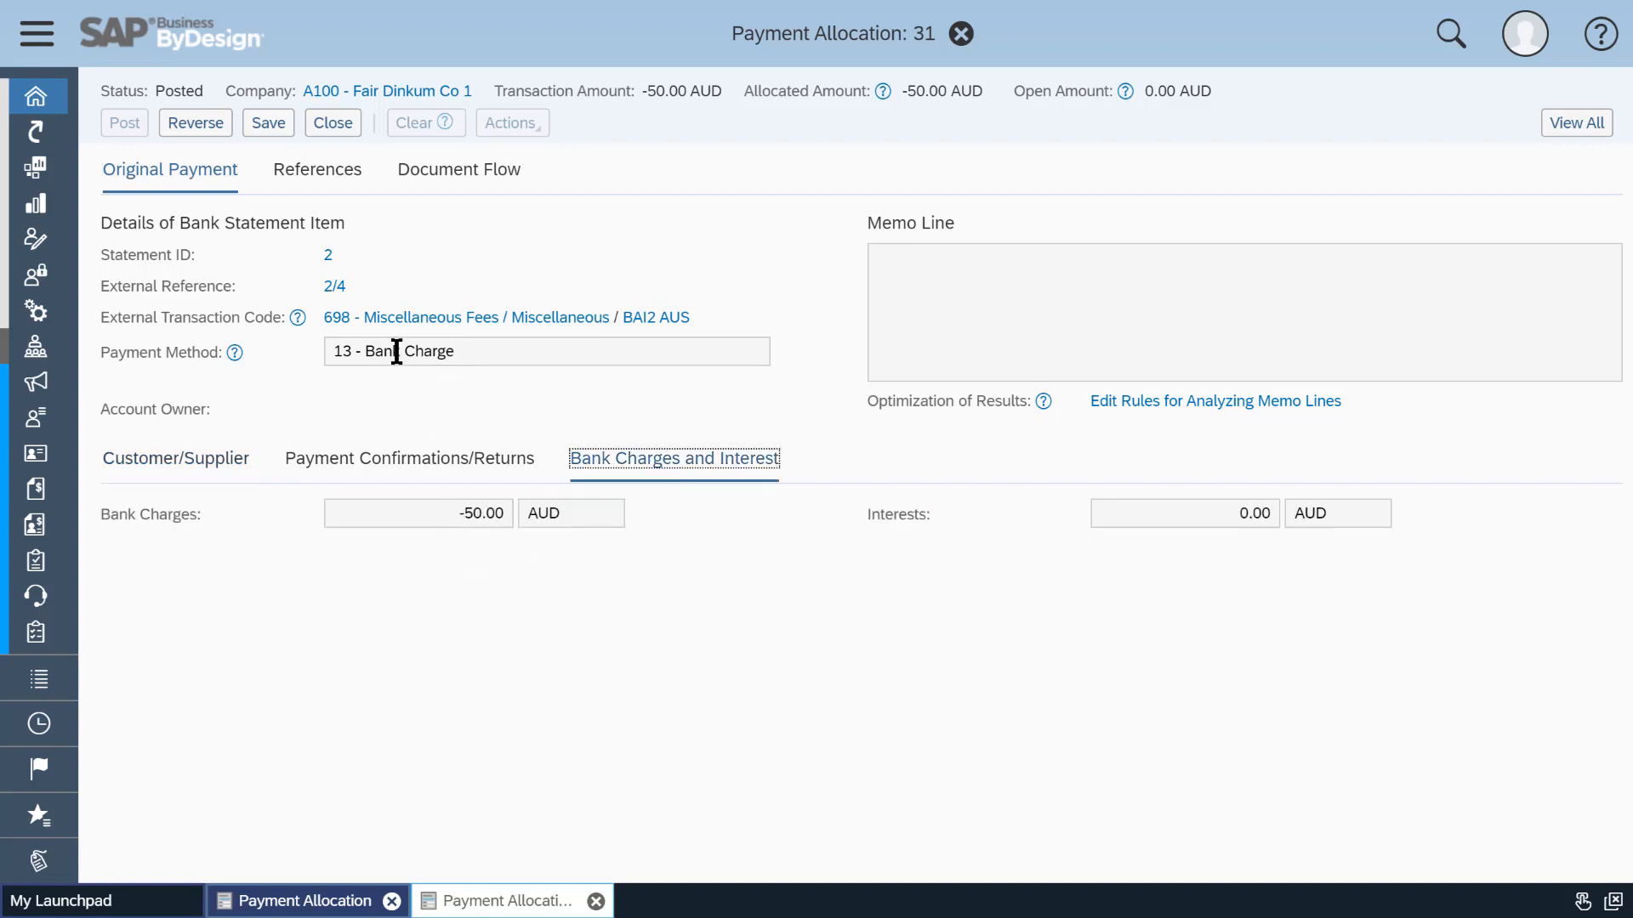
pyautogui.click(280, 126)
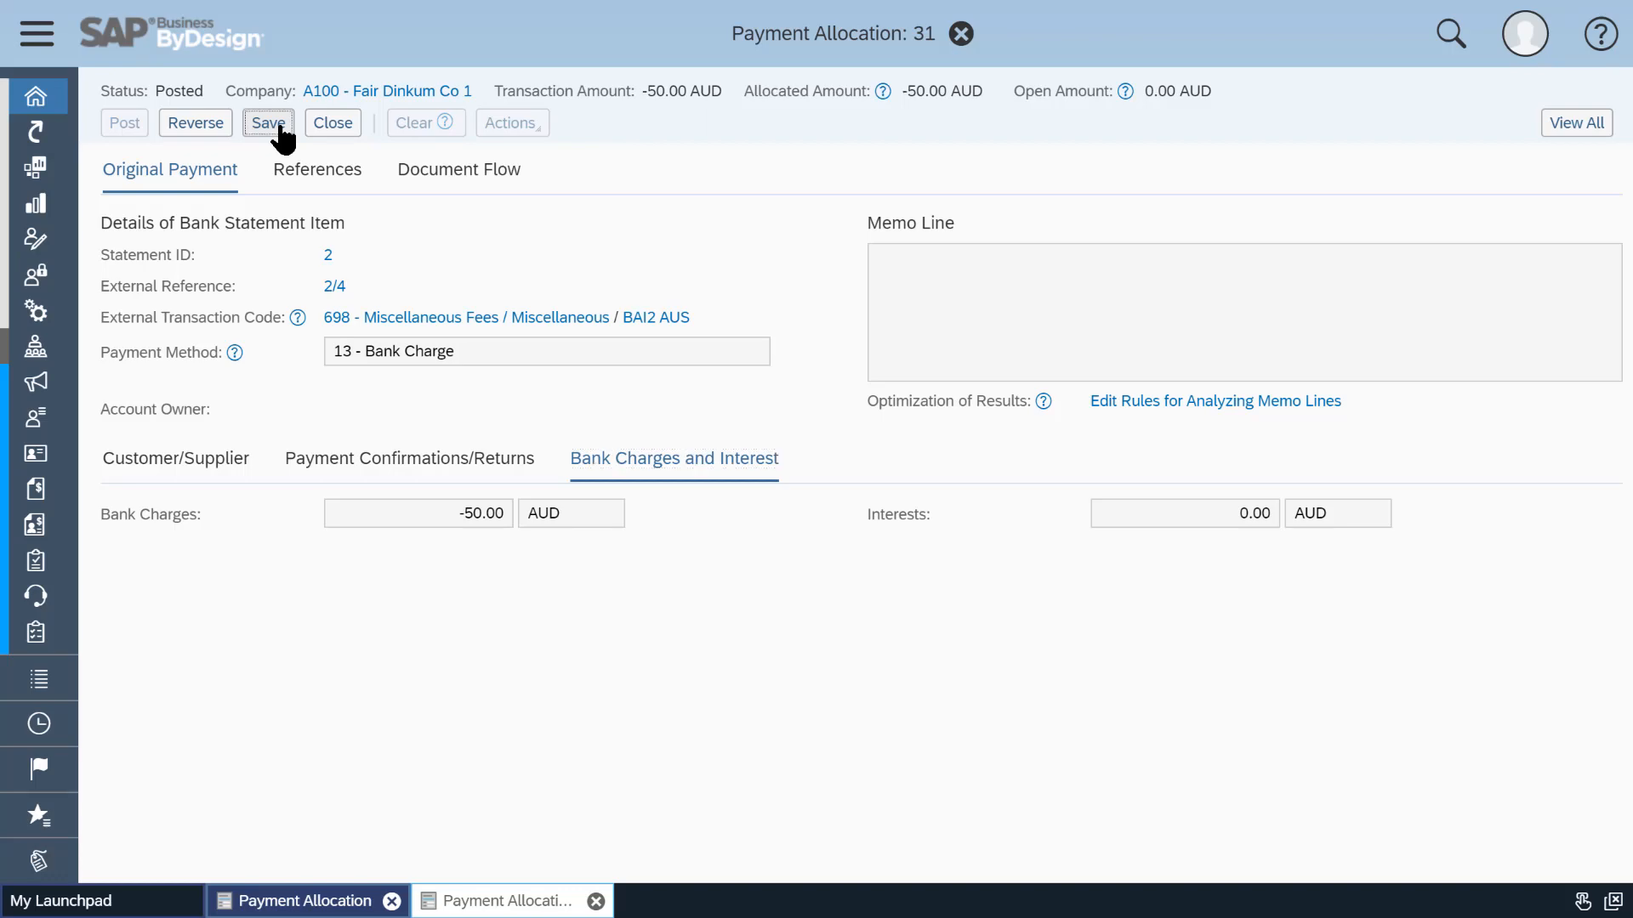
pyautogui.click(332, 129)
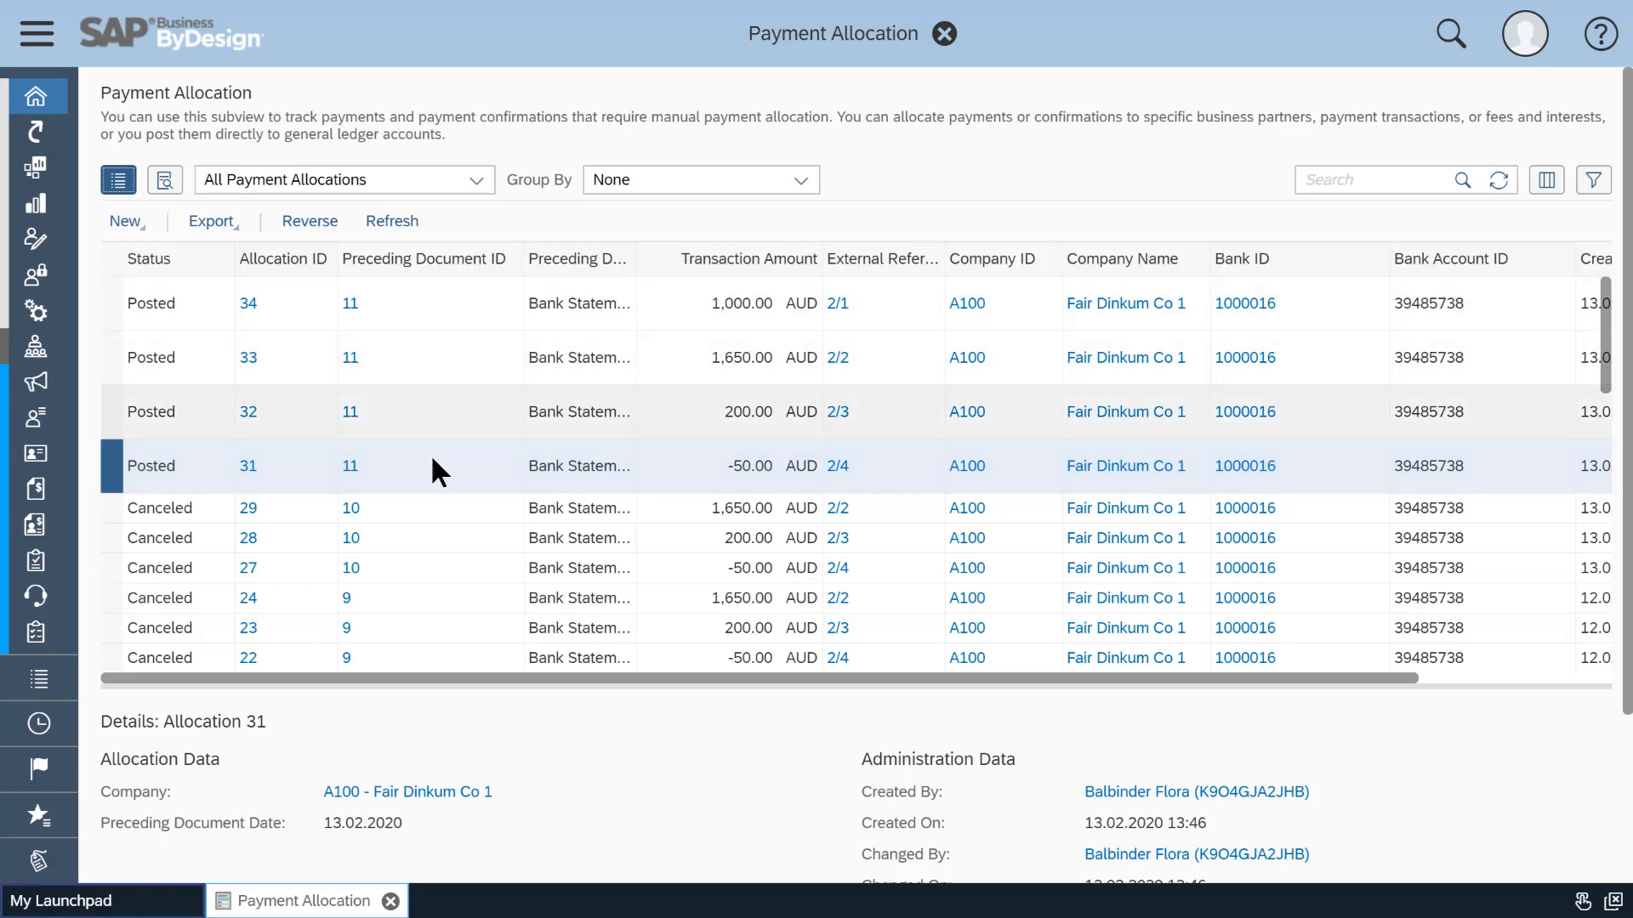
pyautogui.click(946, 36)
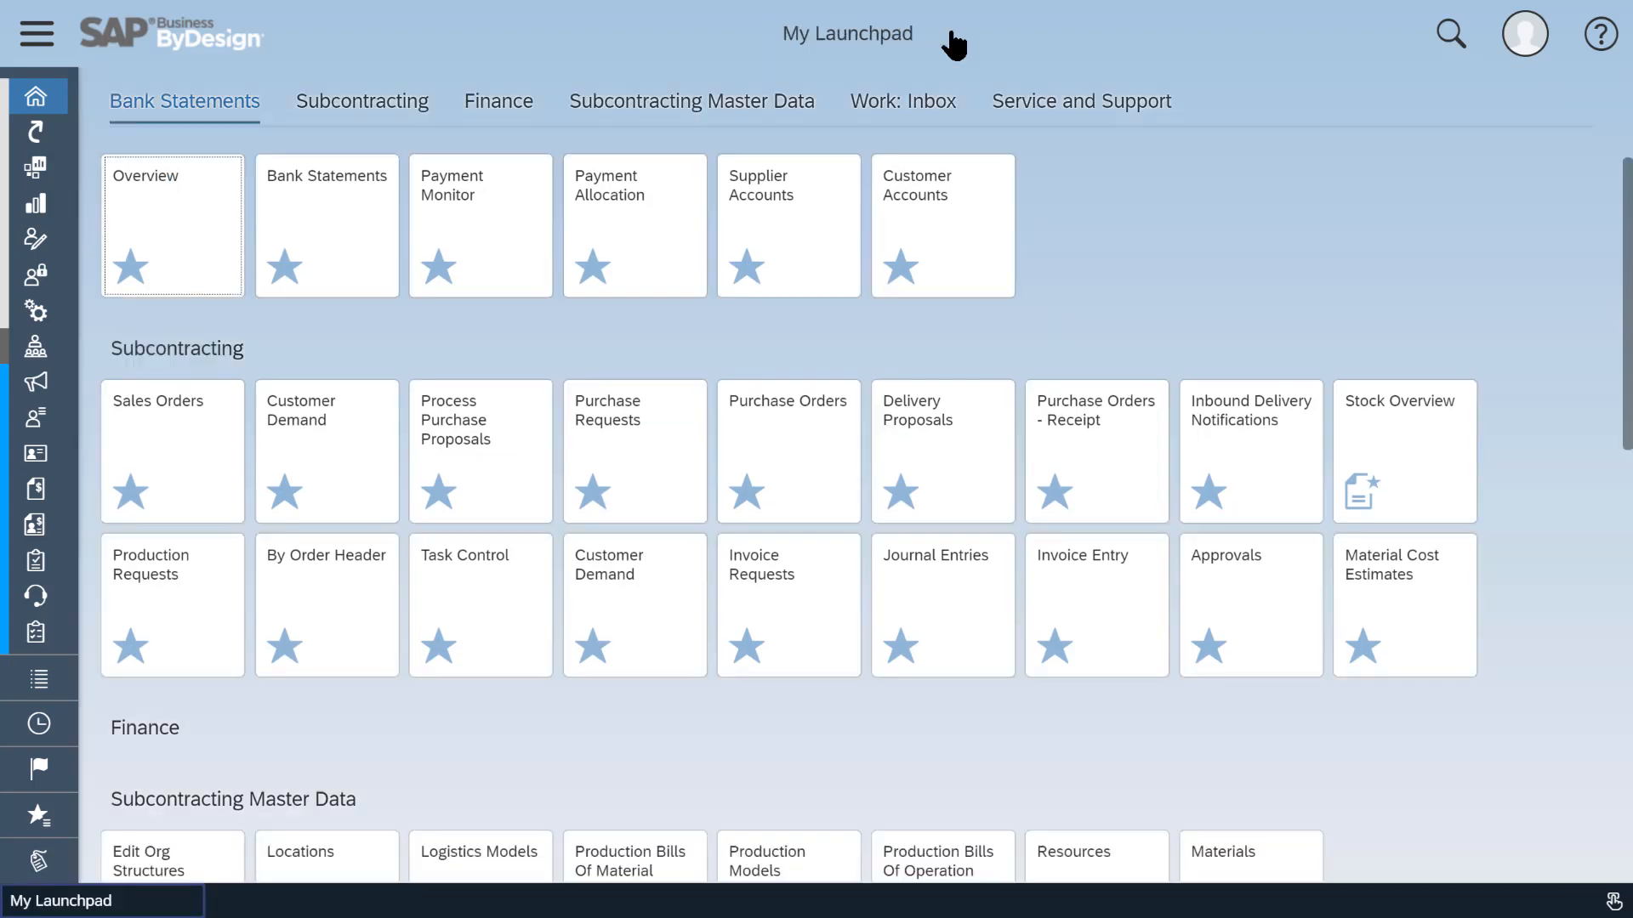